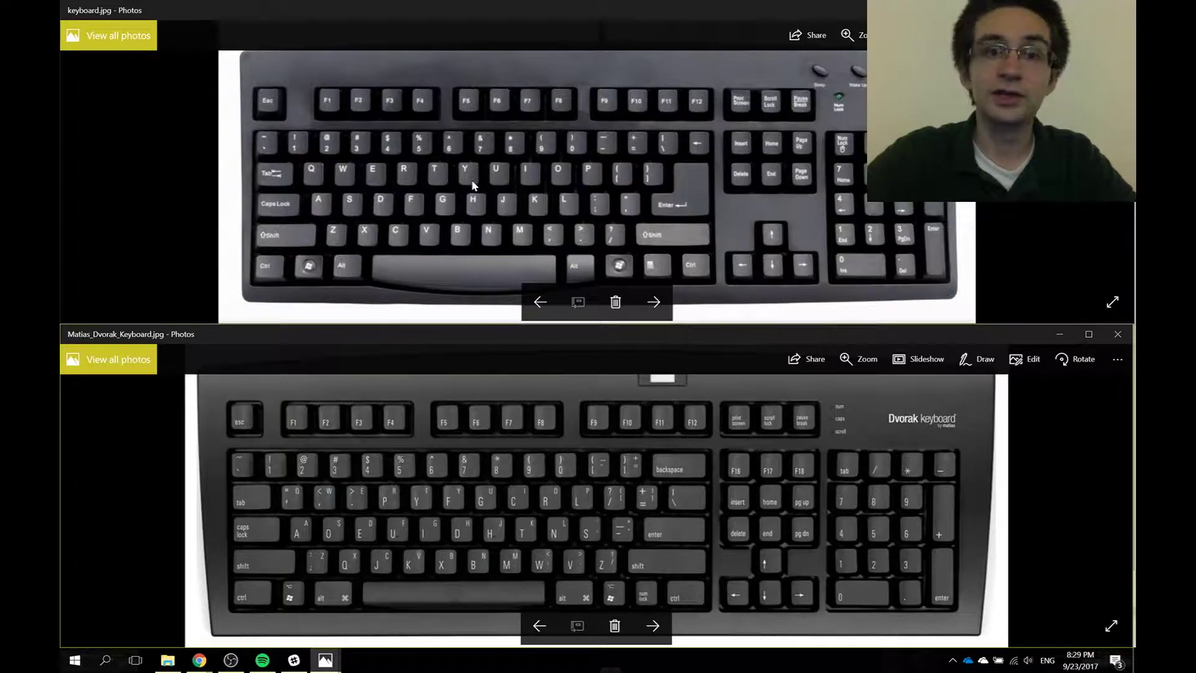
scroll(347, 172, "up", 2)
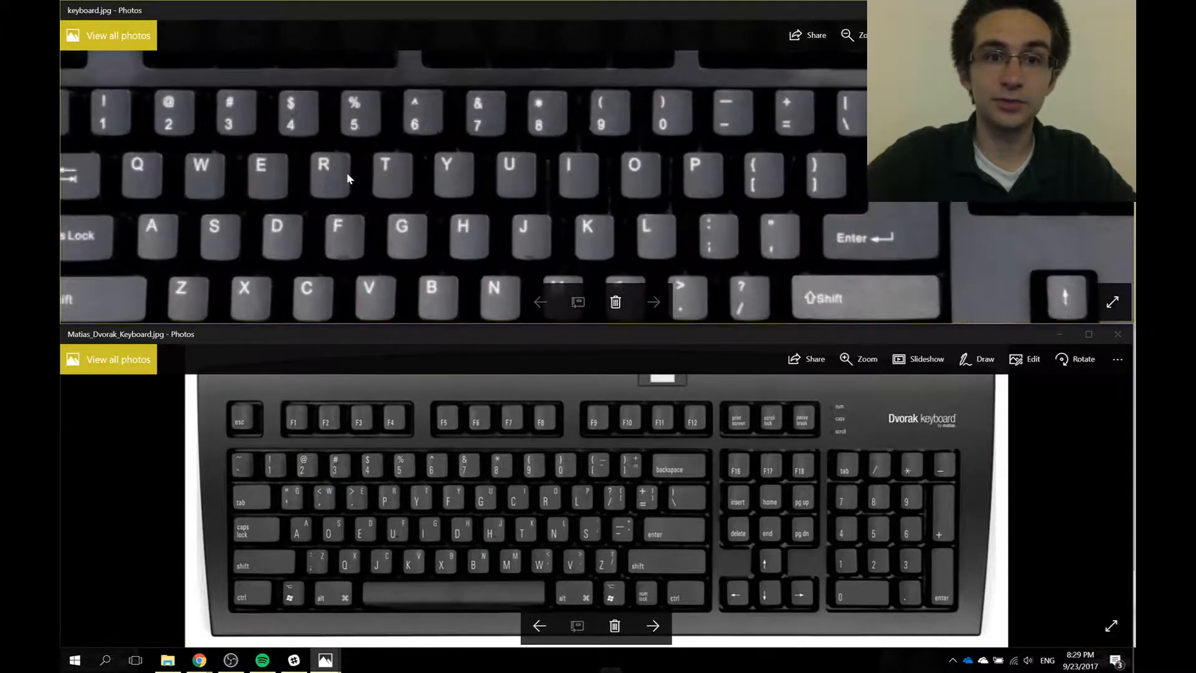
scroll(349, 172, "up", 1)
scroll(374, 159, "up", 2)
scroll(531, 102, "up", 1)
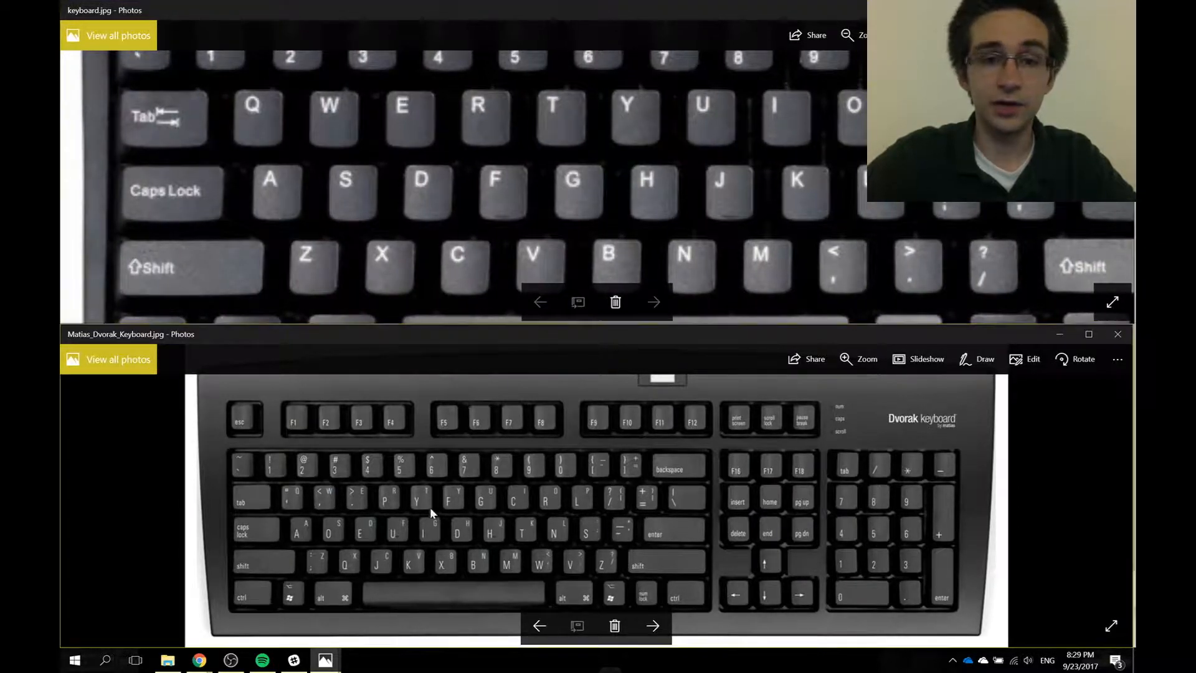
scroll(418, 553, "up", 3)
Pan the enlarged Dvorak keyboard picture rightward to show its letter rows
mouse_move(418, 554)
left_mouse_down()
mouse_move(513, 557)
mouse_move(578, 539)
left_mouse_up()
left_click_drag(615, 470, 640, 467)
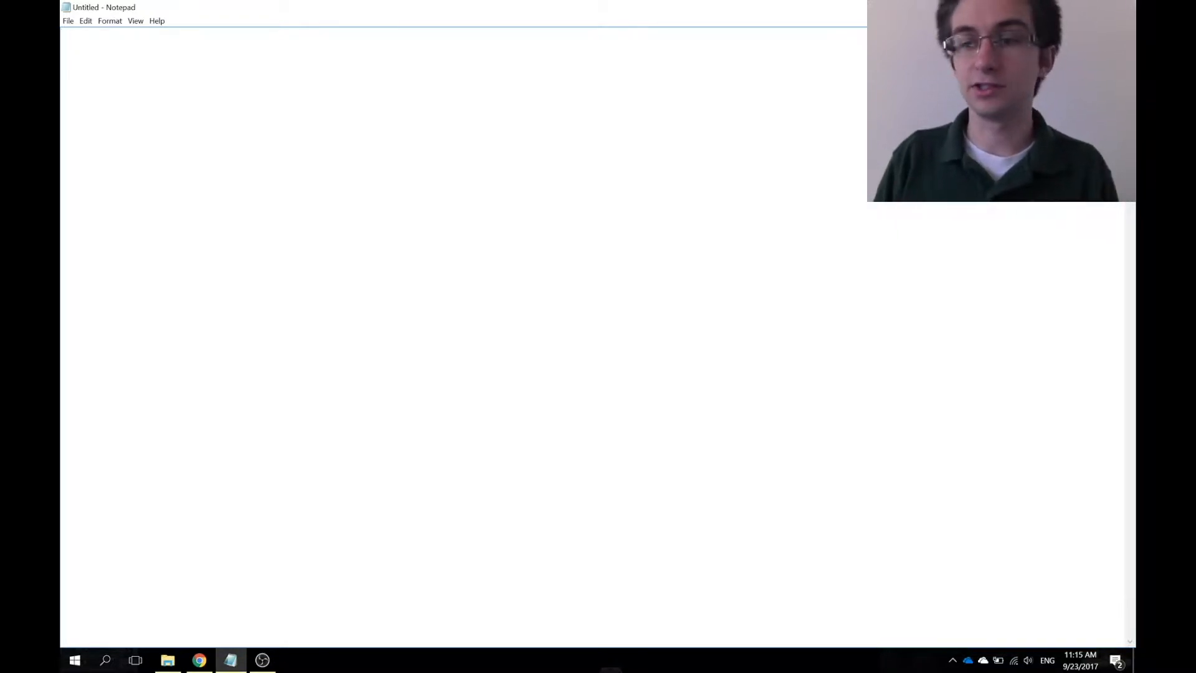
Switch to Chrome showing the Google Images results for the Dvorak layout
left_click(199, 661)
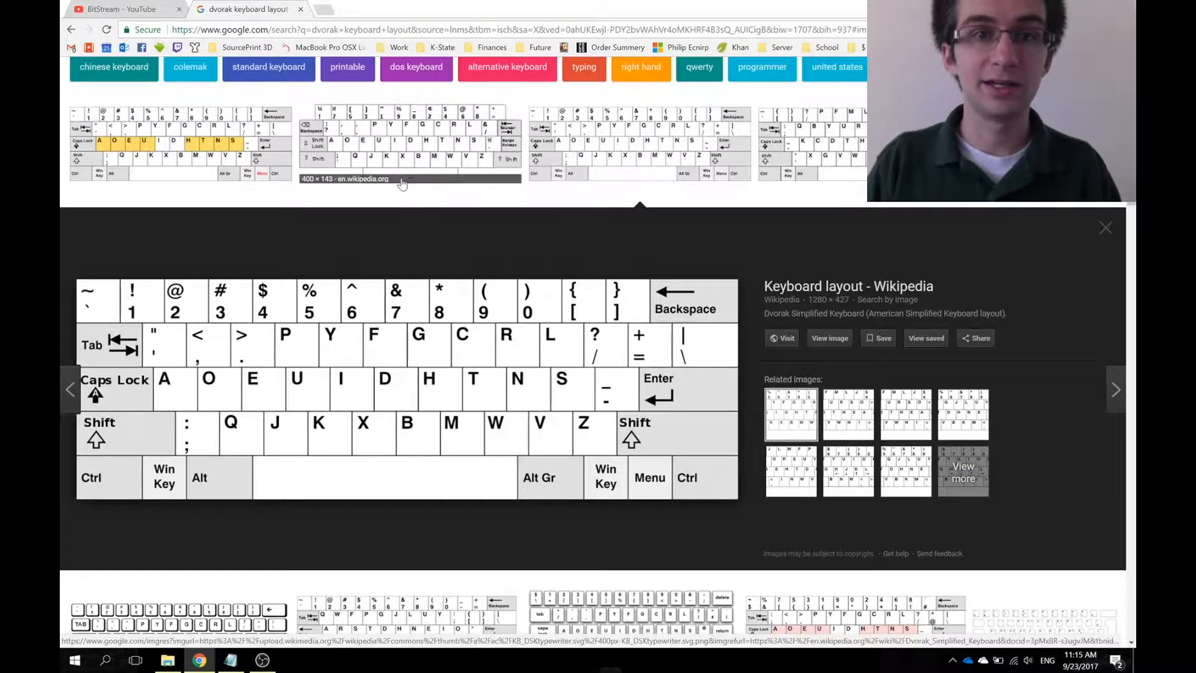
scroll(402, 188, "up", 1)
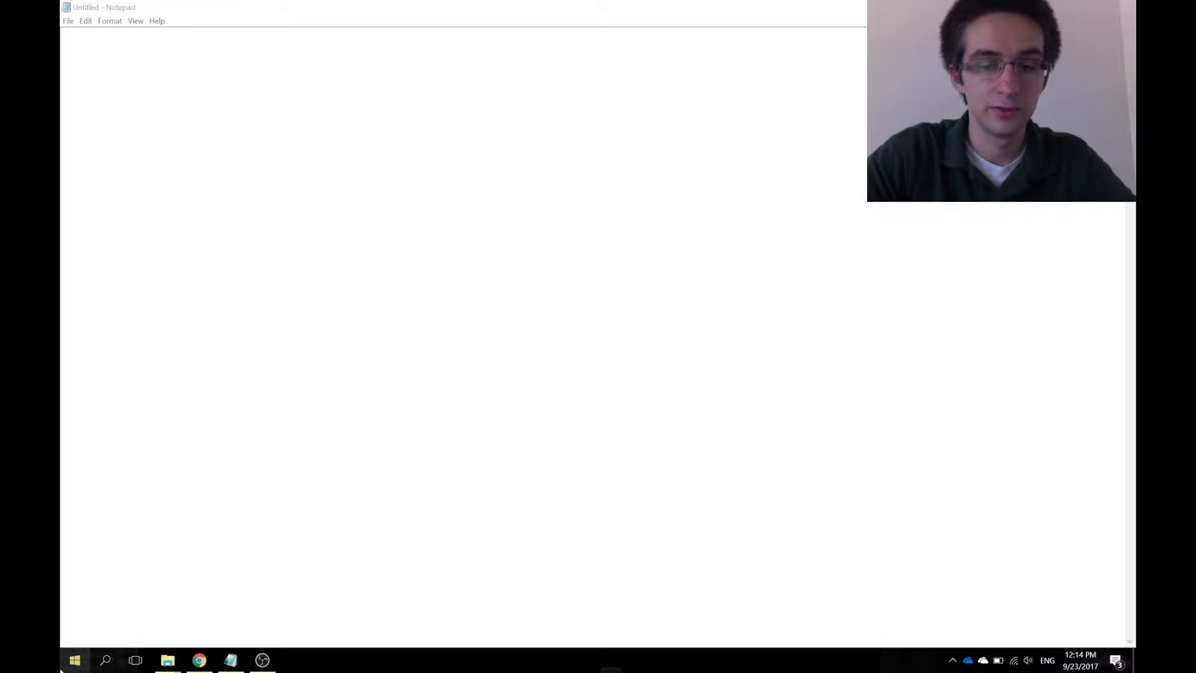
Reach Region & language settings and show the options for English (United States)
left_click(76, 660)
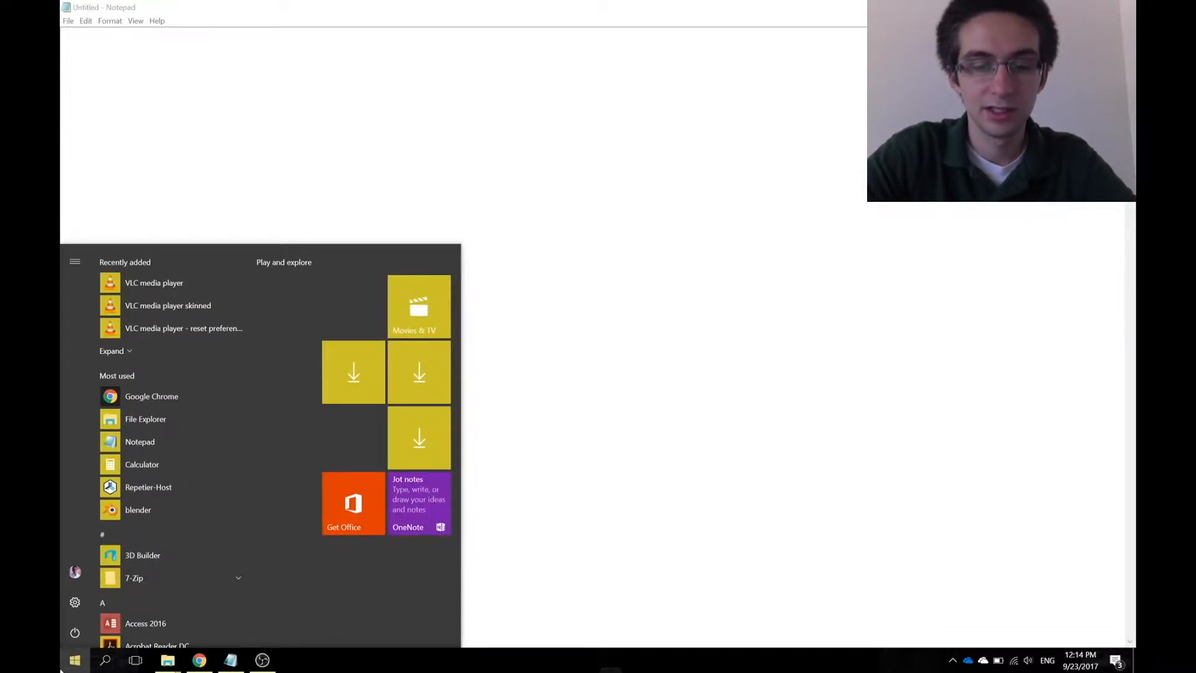
type("langu")
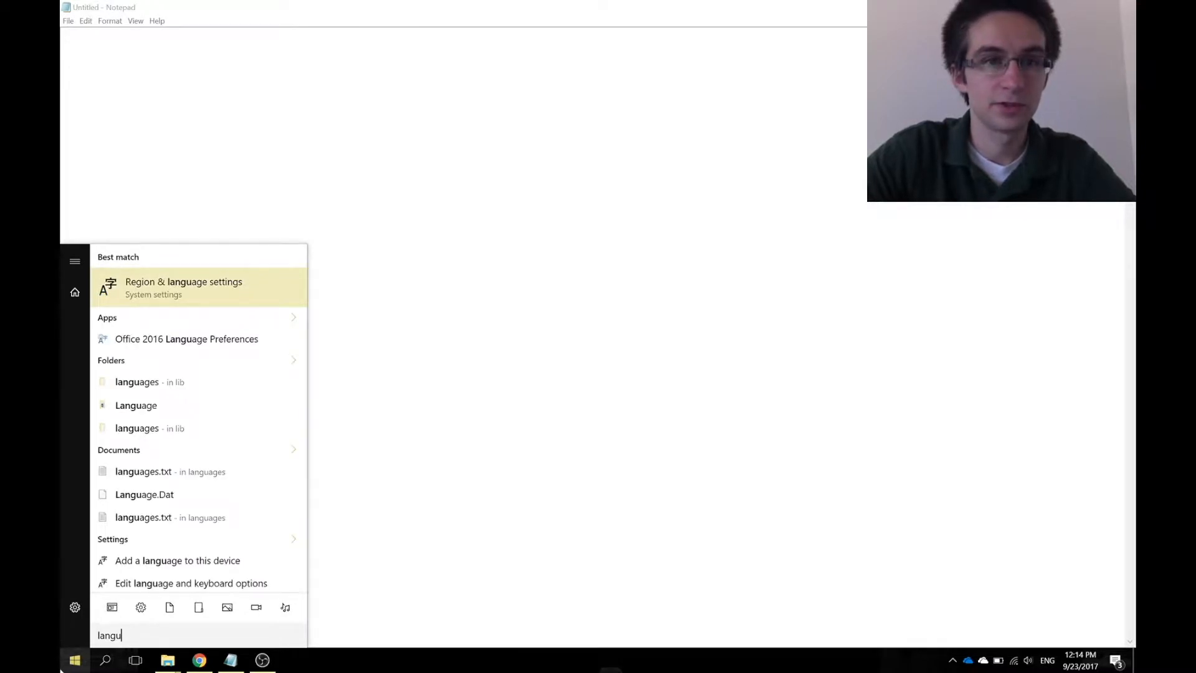
key("Return")
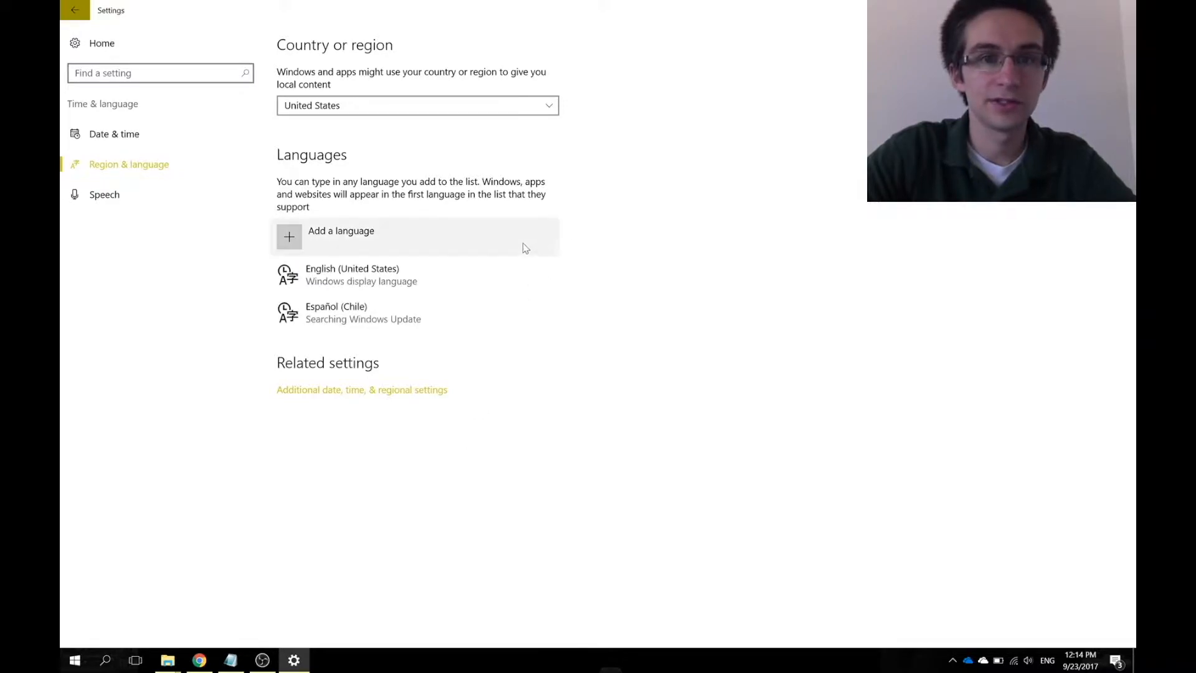
left_click(396, 280)
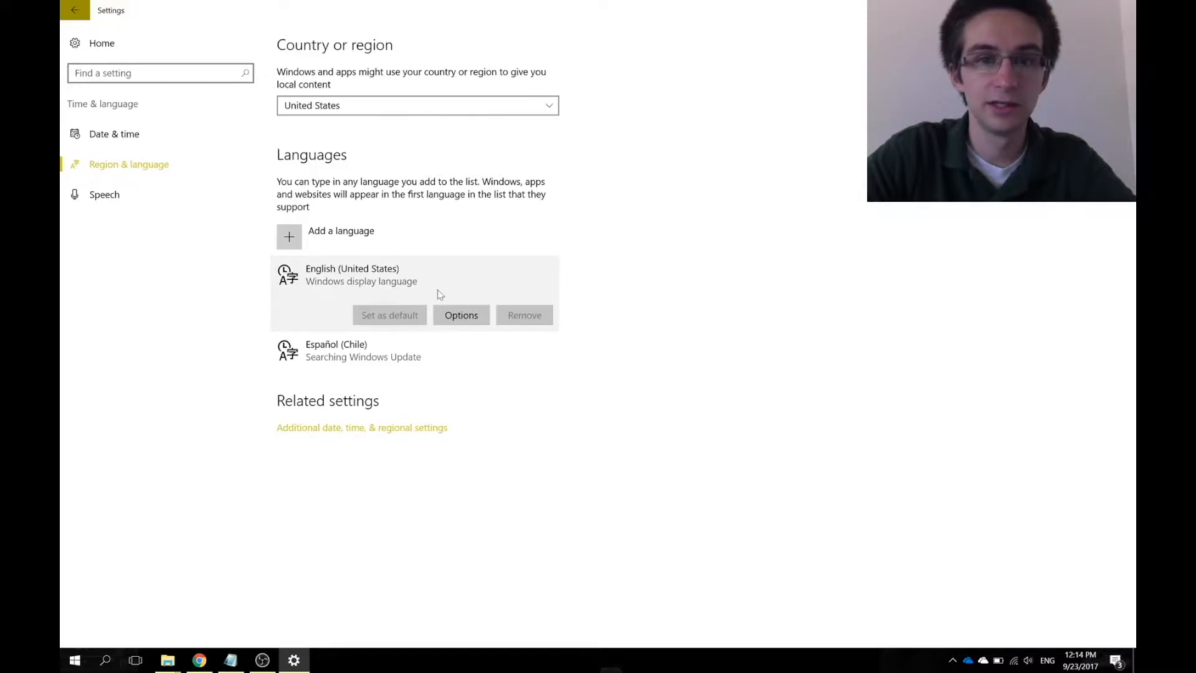
left_click(461, 315)
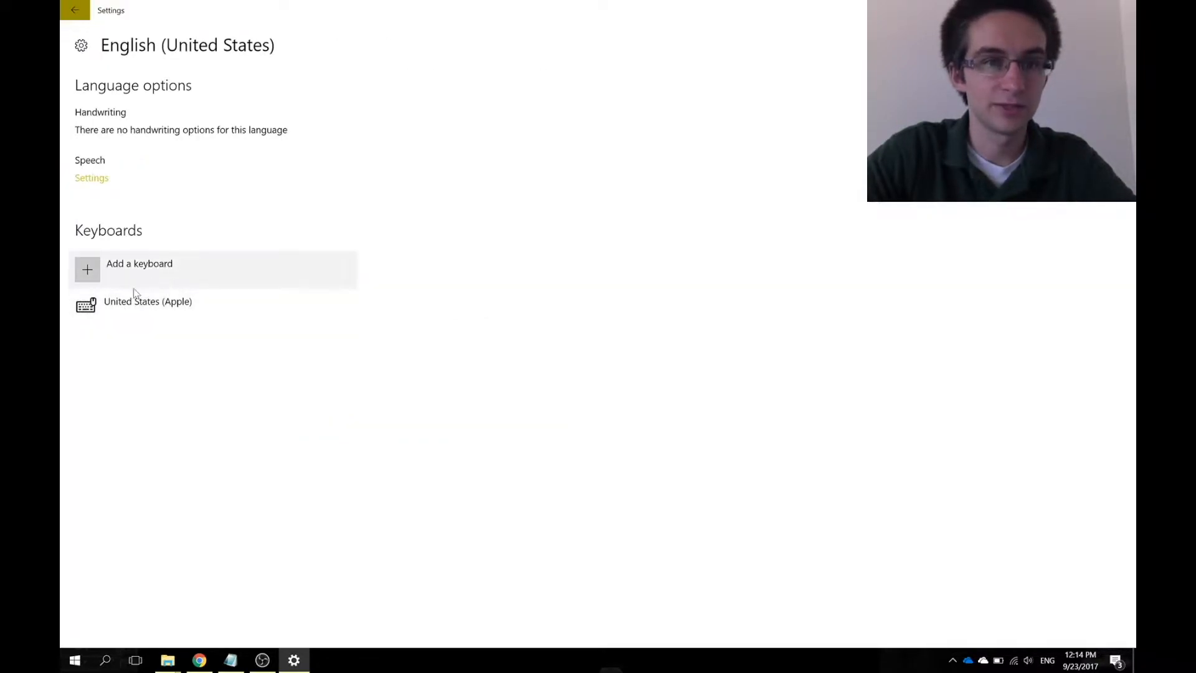
Add the United States-Dvorak keyboard to English (United States), then return to Notepad
left_click(164, 273)
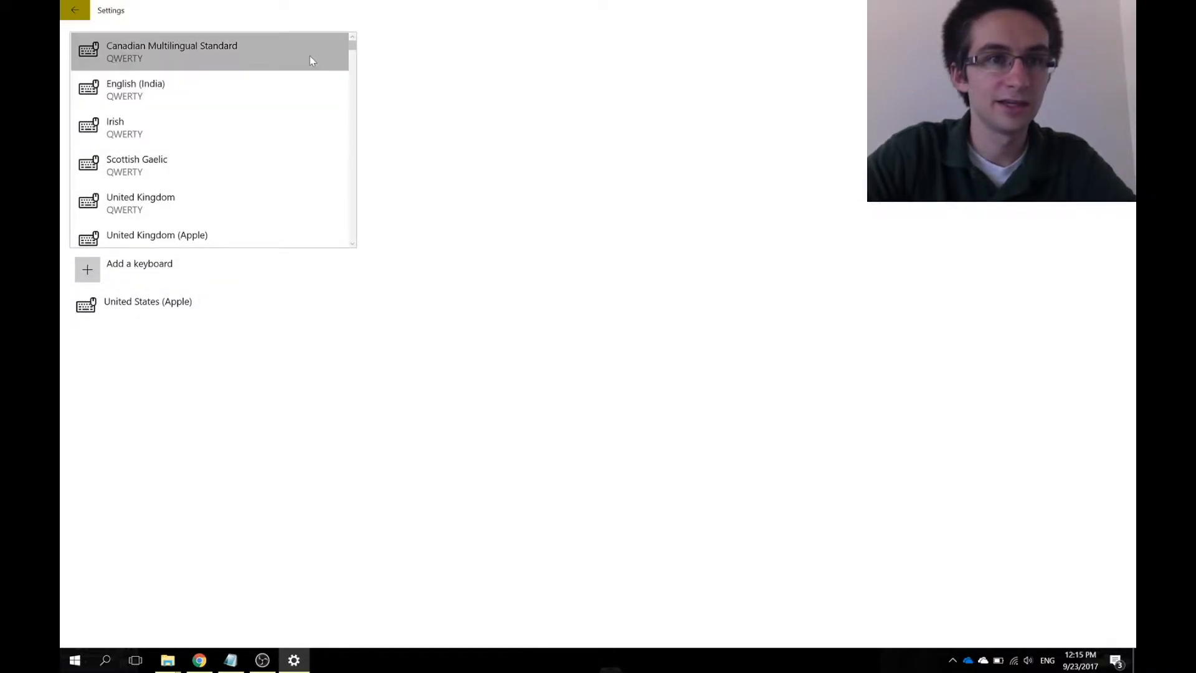
scroll(295, 91, "down", 1)
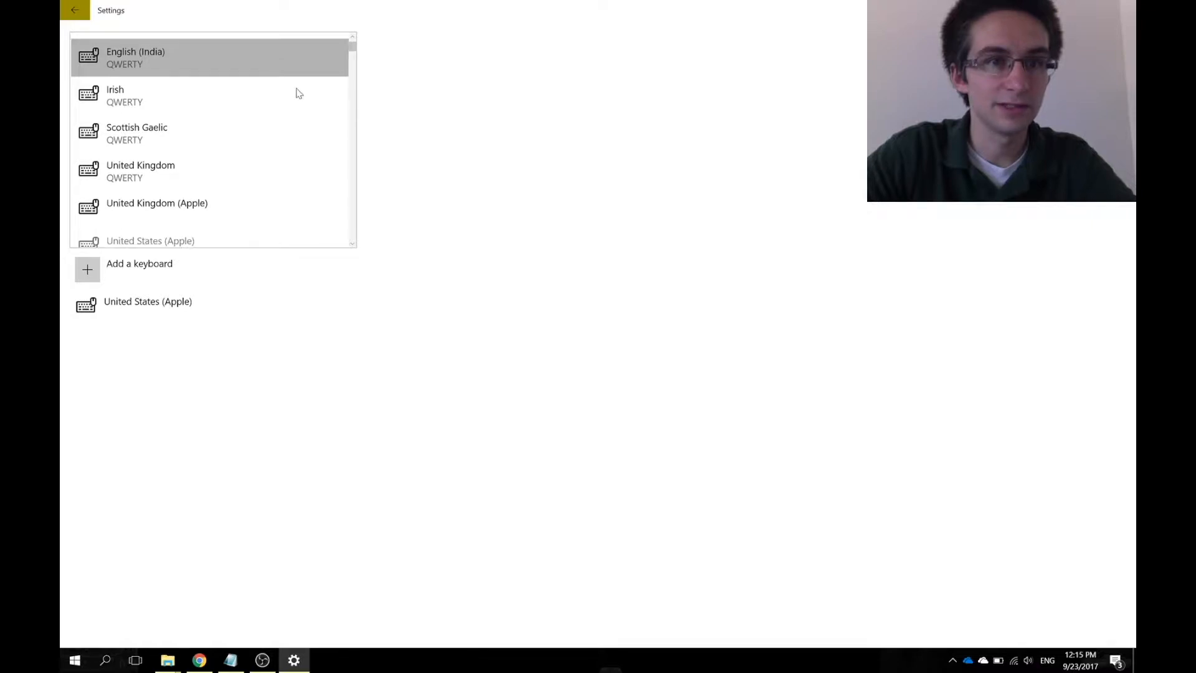
scroll(296, 90, "down", 1)
scroll(297, 91, "down", 1)
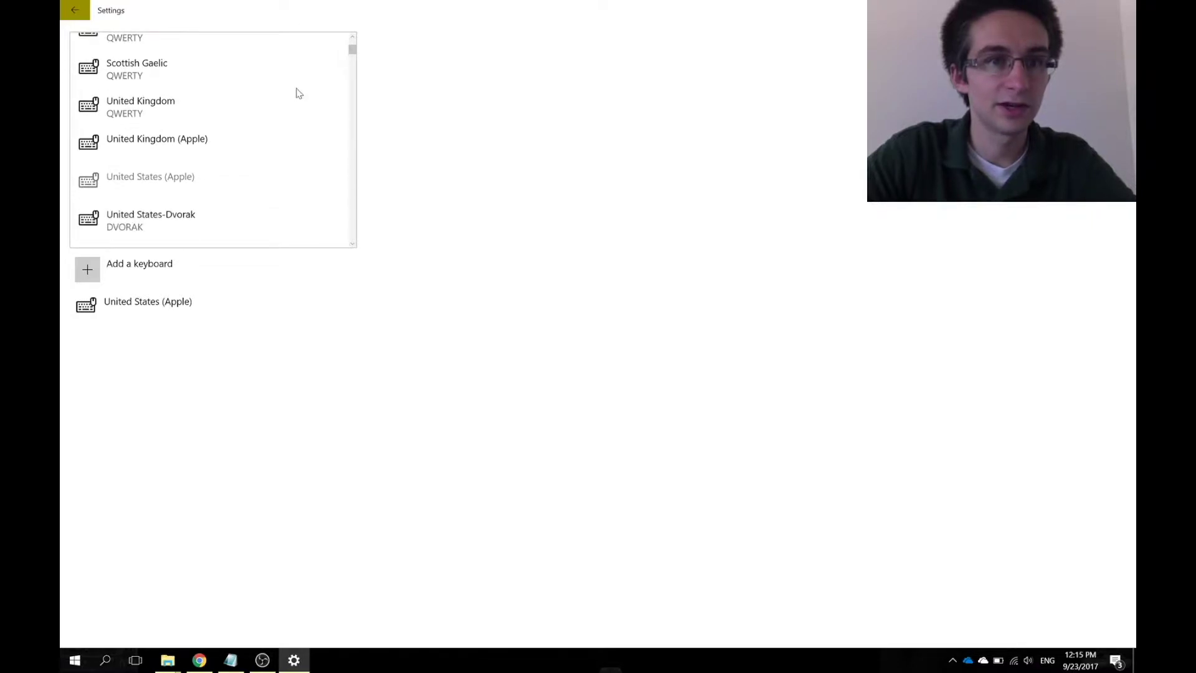
left_click(177, 228)
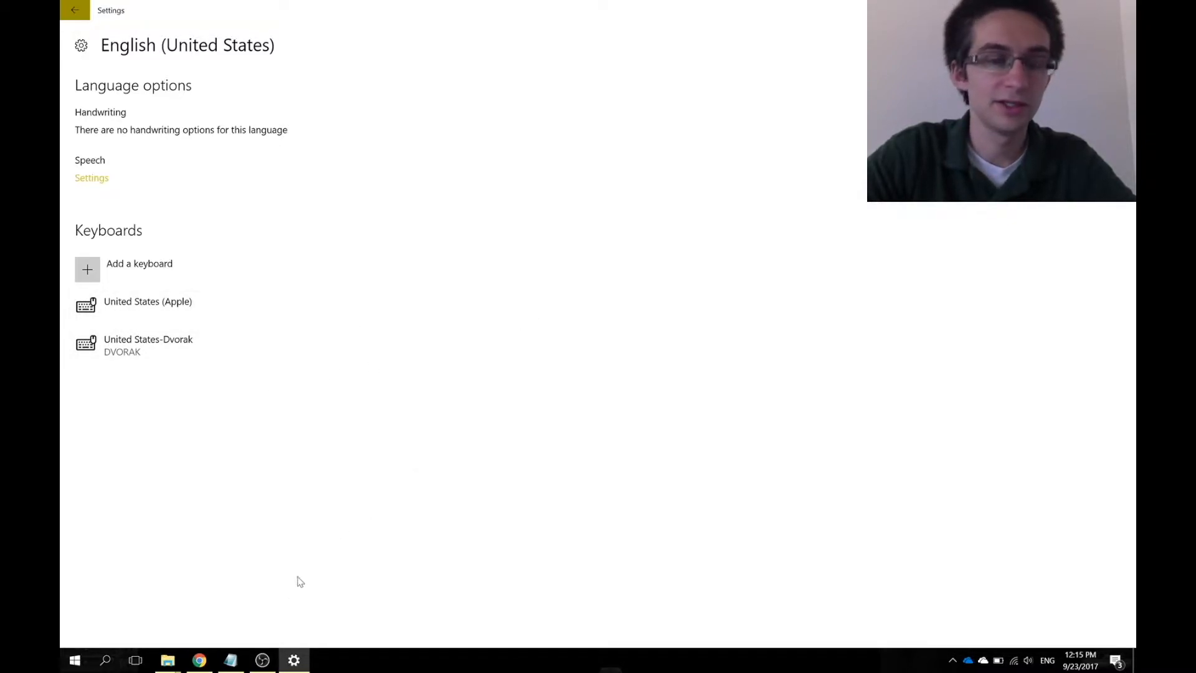
left_click(231, 660)
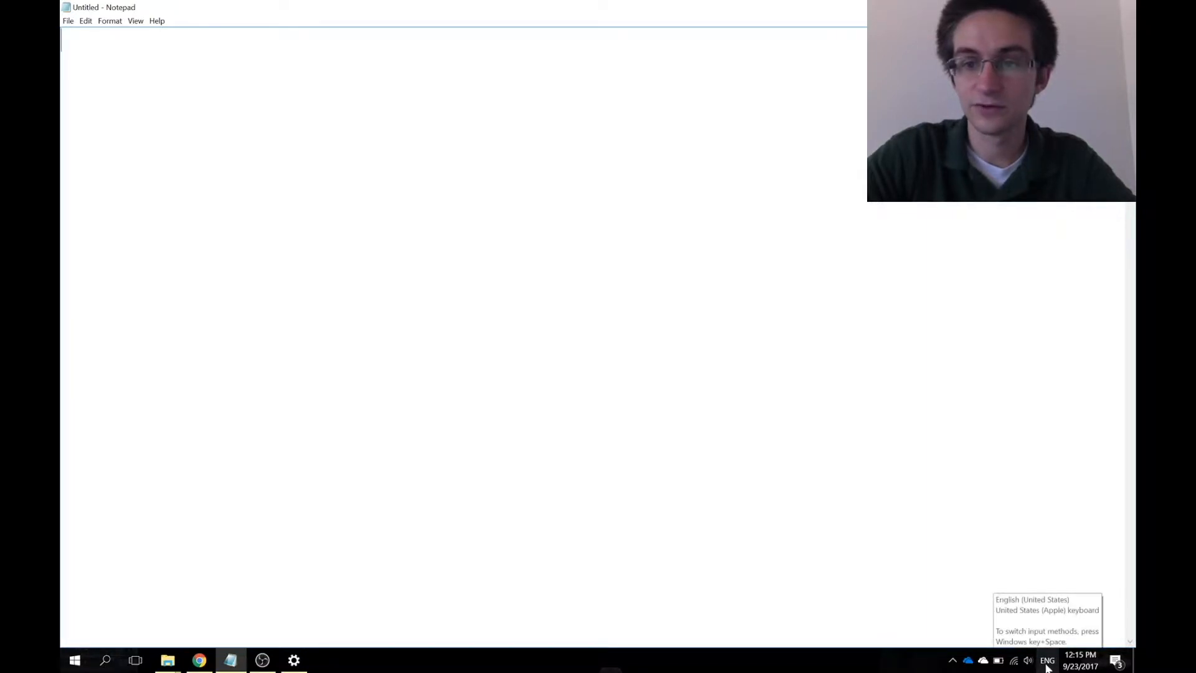
Switch typing to the Dvorak keyboard from the taskbar input method list
left_click(1049, 661)
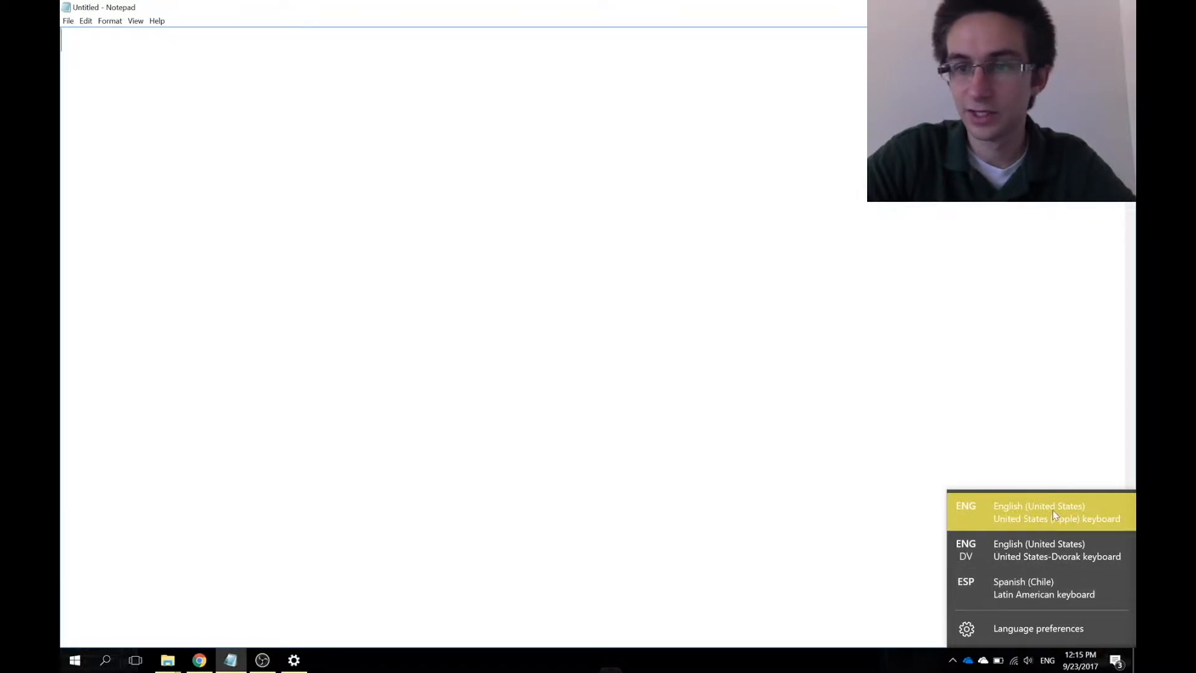
left_click(1023, 552)
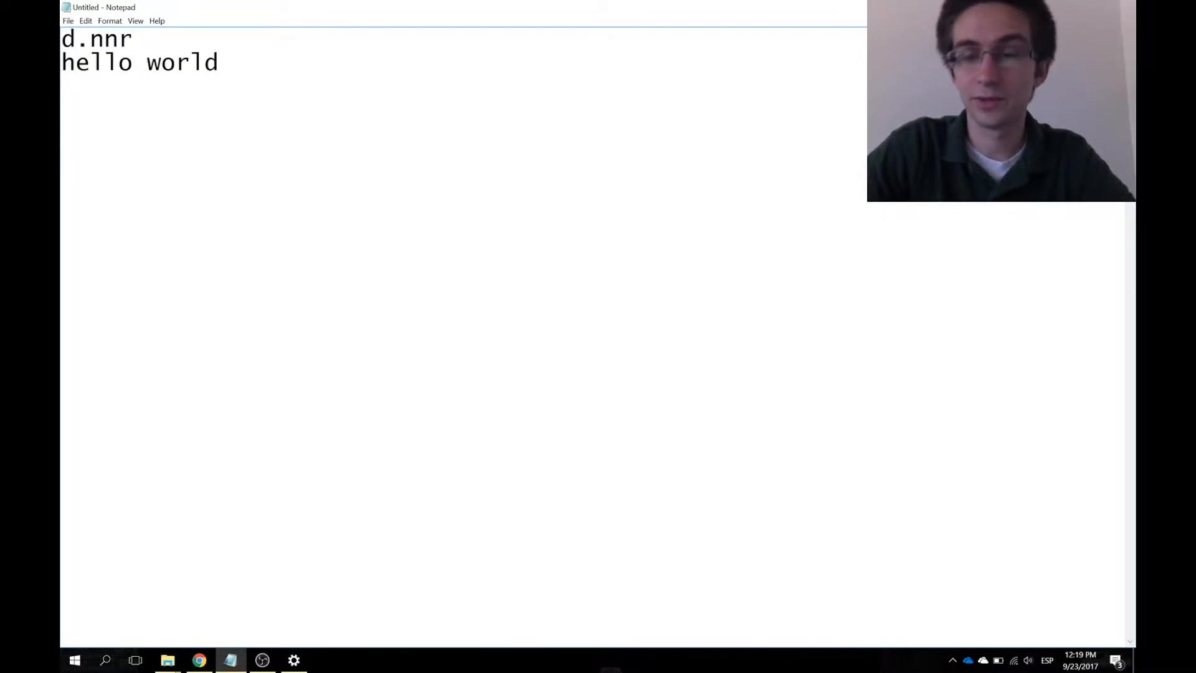
left_click(1051, 661)
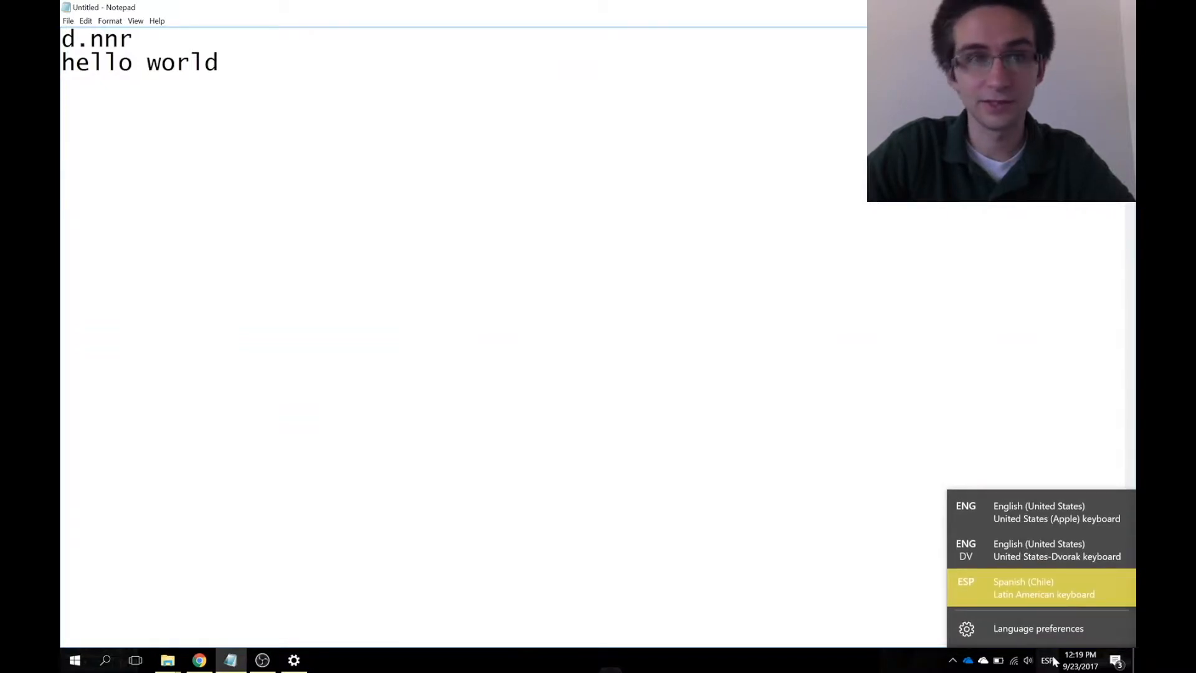
left_click(588, 400)
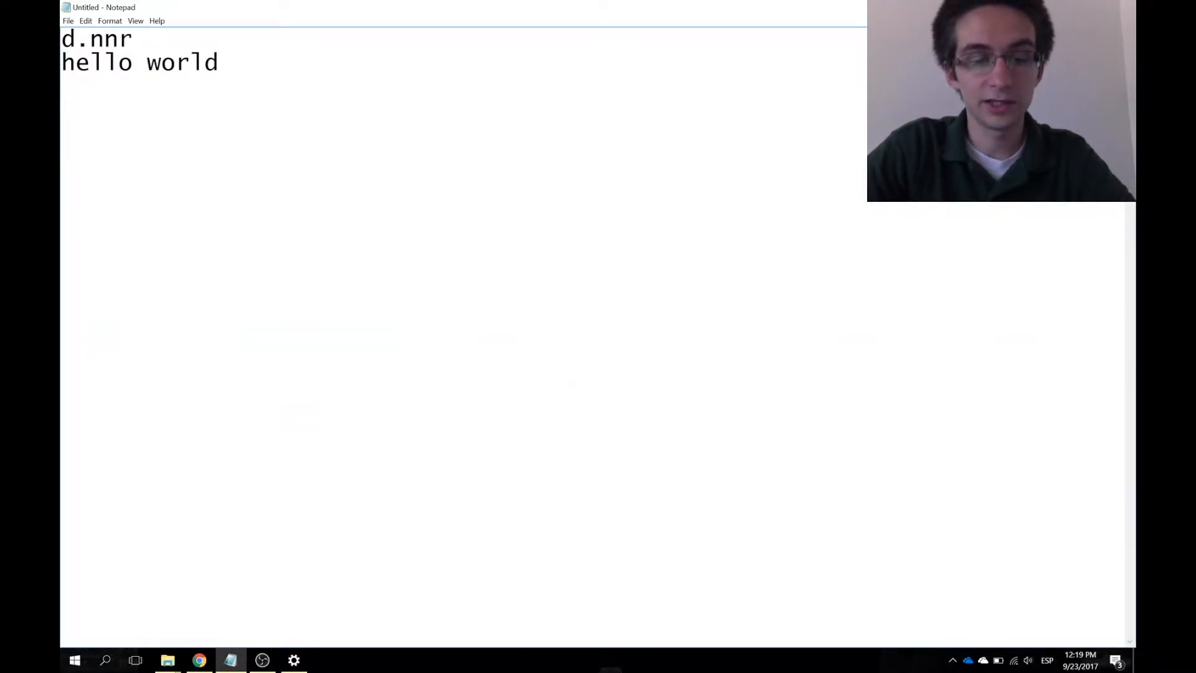
Cycle through English (Apple), Dvorak and Spanish layouts with Win+Space, ending on English Dvorak
key("super+space")
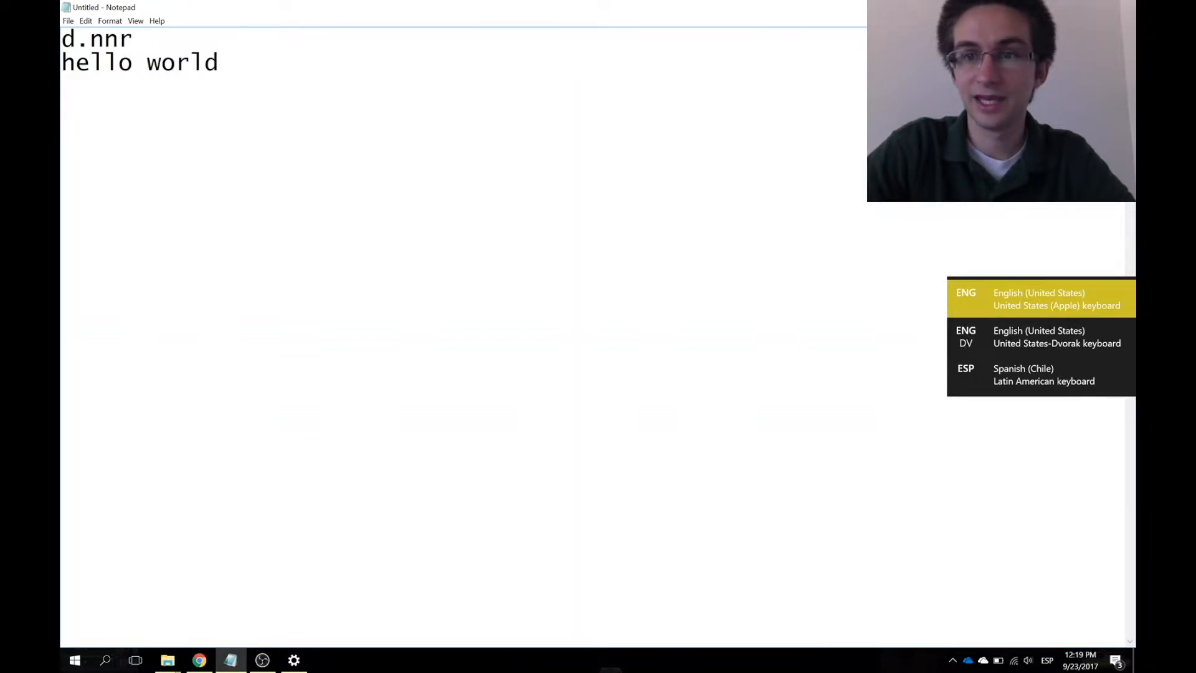
key("super+space")
key("super+space")
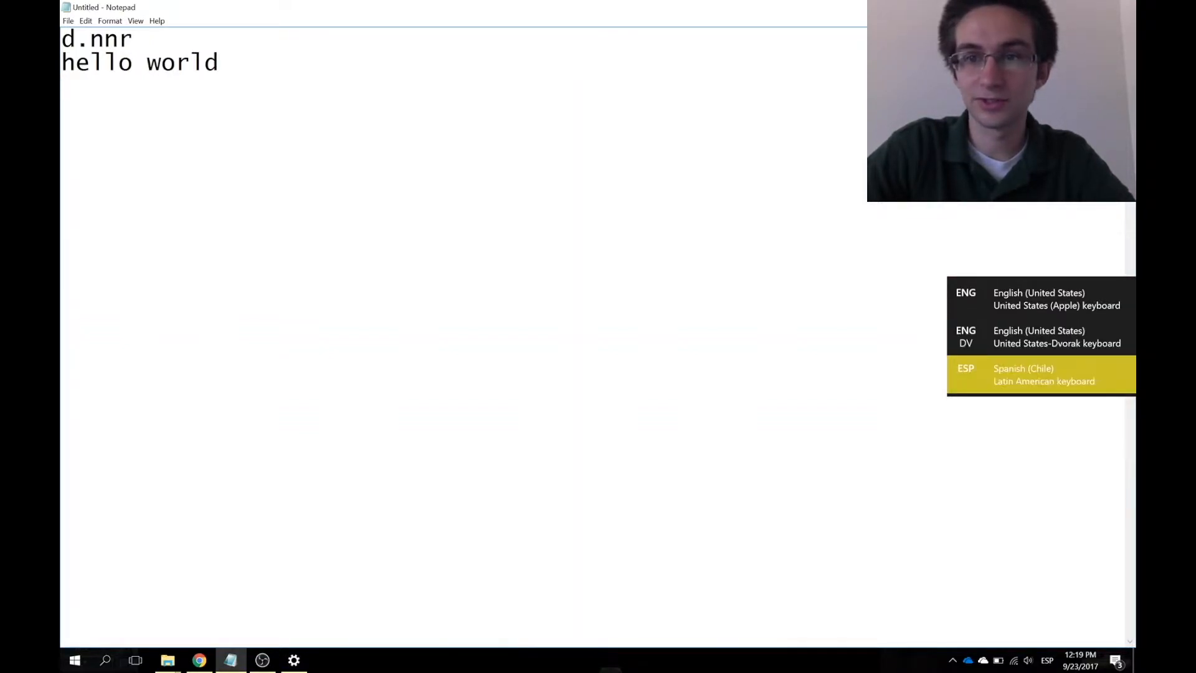
key("super+space")
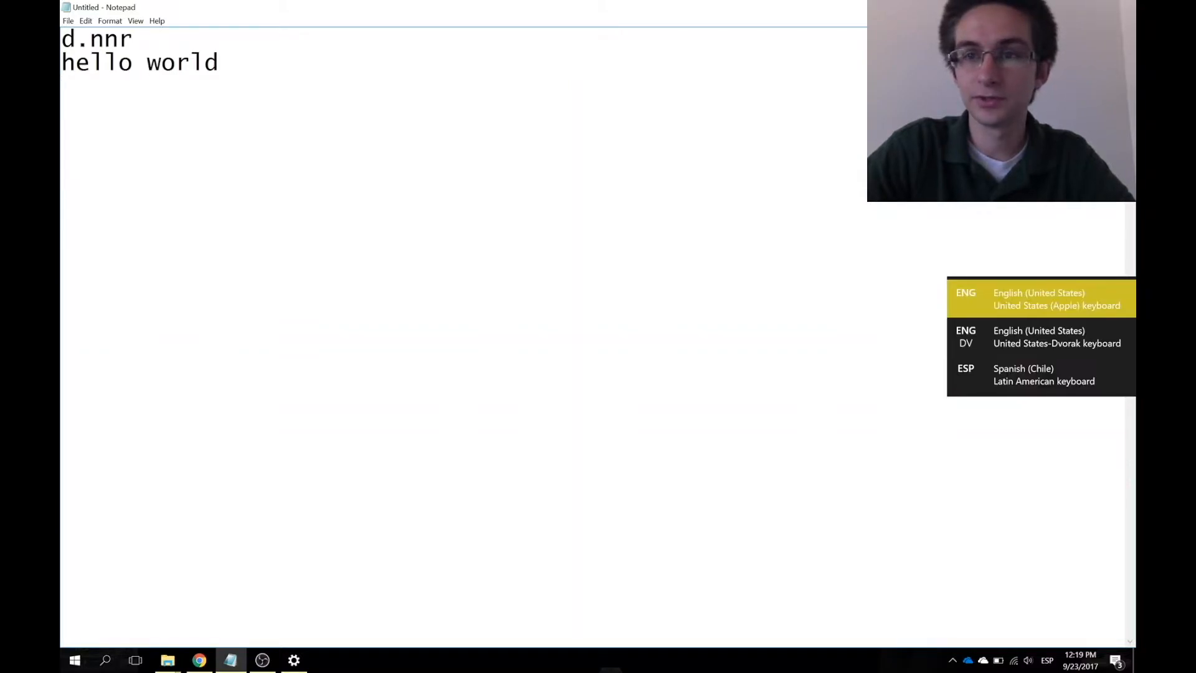
key("super+space")
key("super+space")
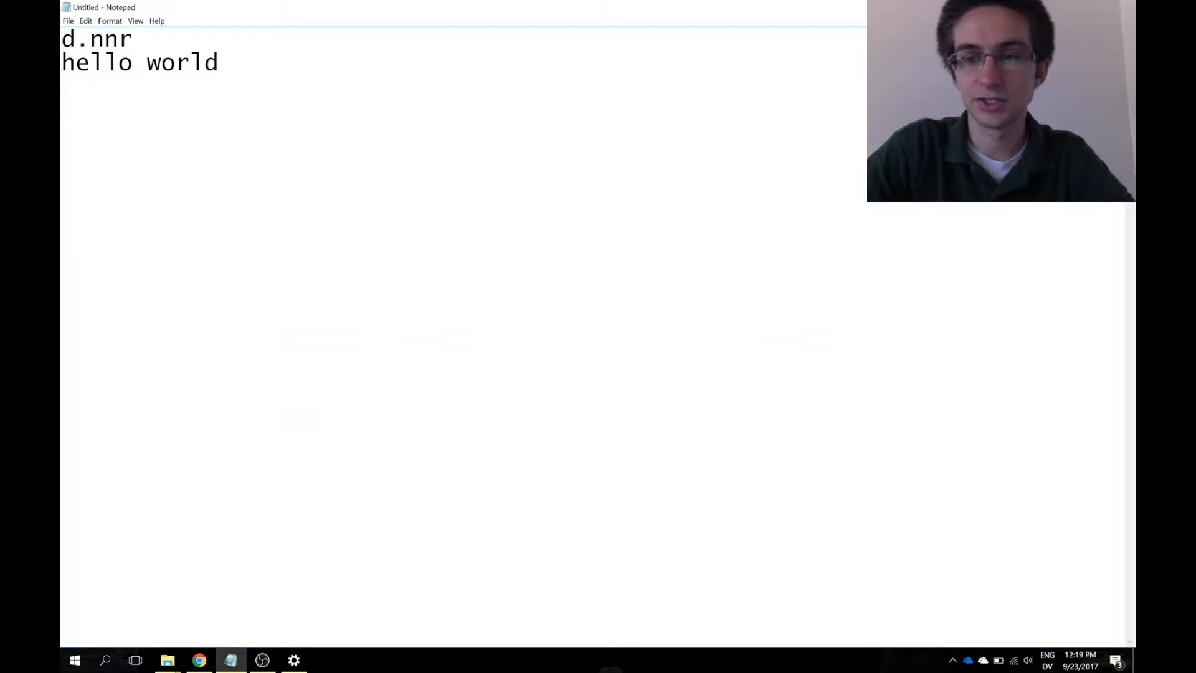
key("super+space")
key("super+space")
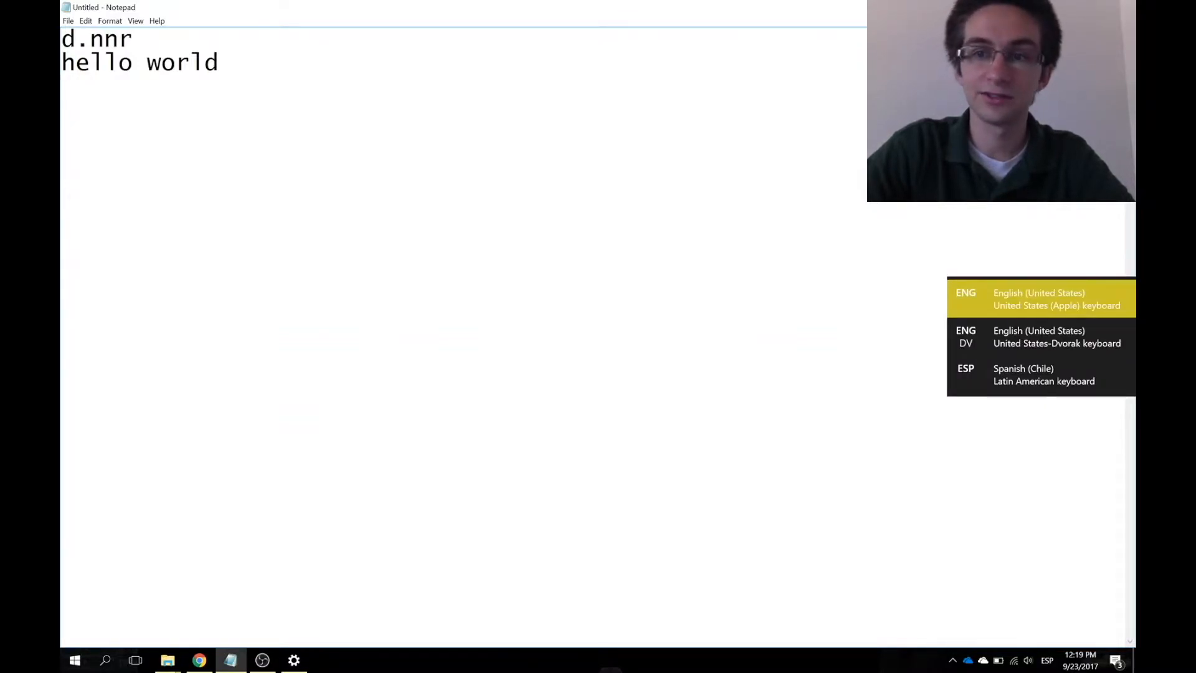
key("super+space")
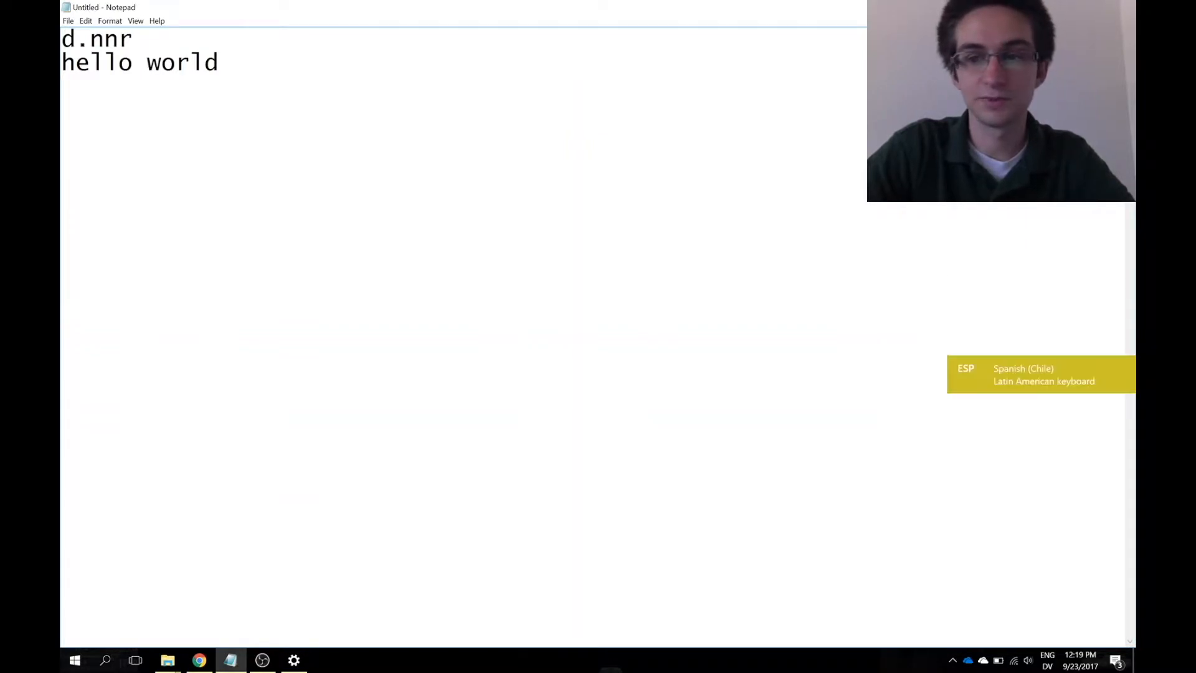
key("super+space")
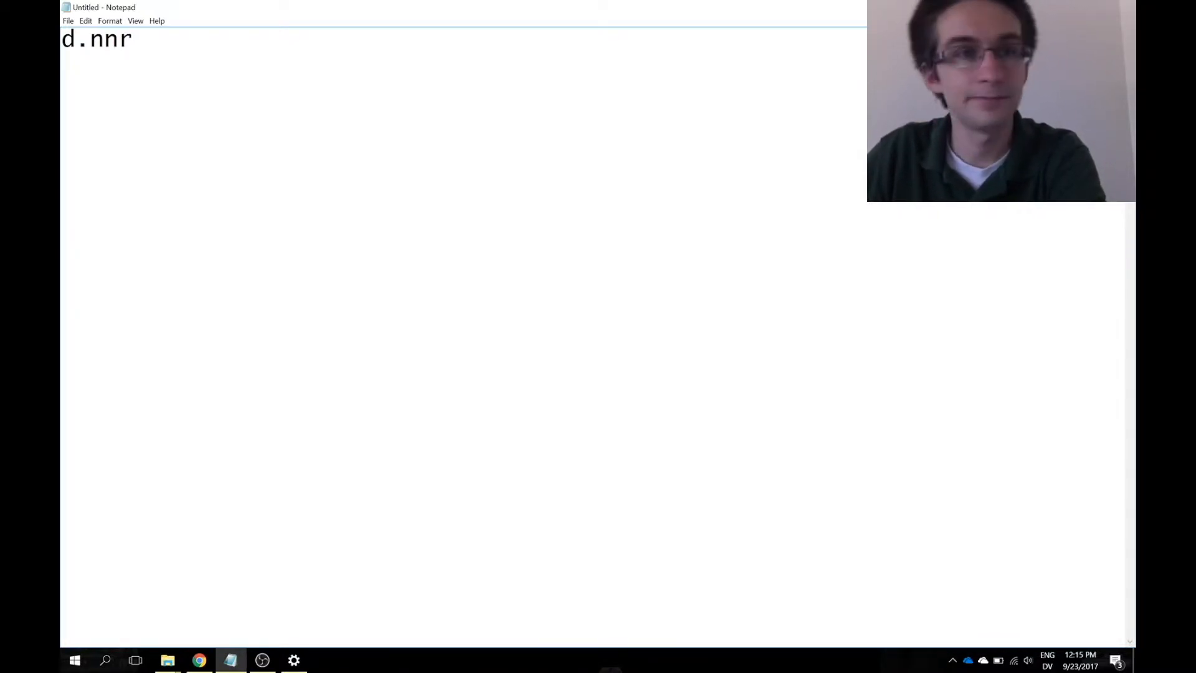
key("Return")
type("hello wo")
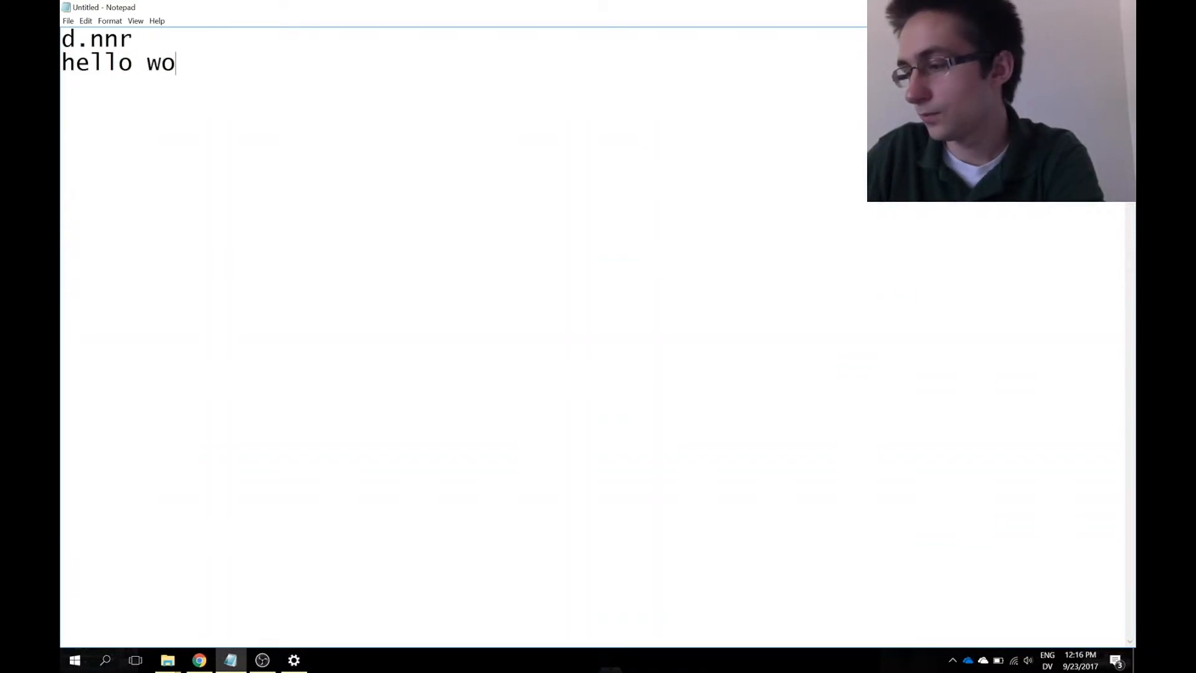
type("rl")
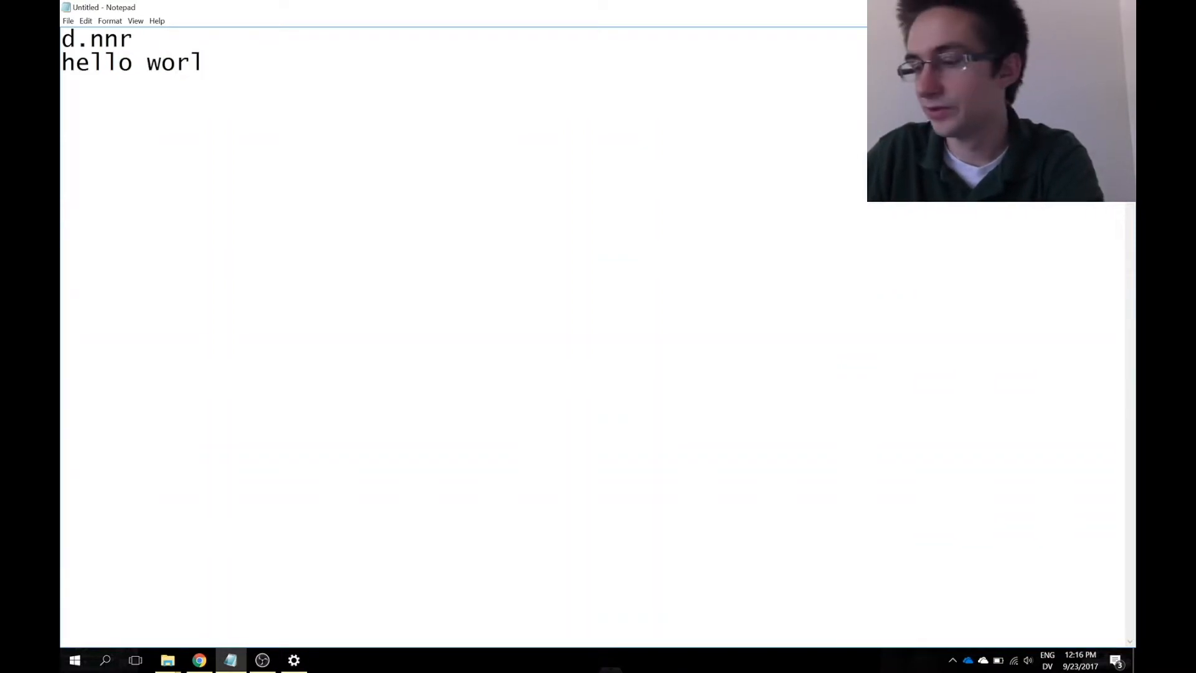
type("d")
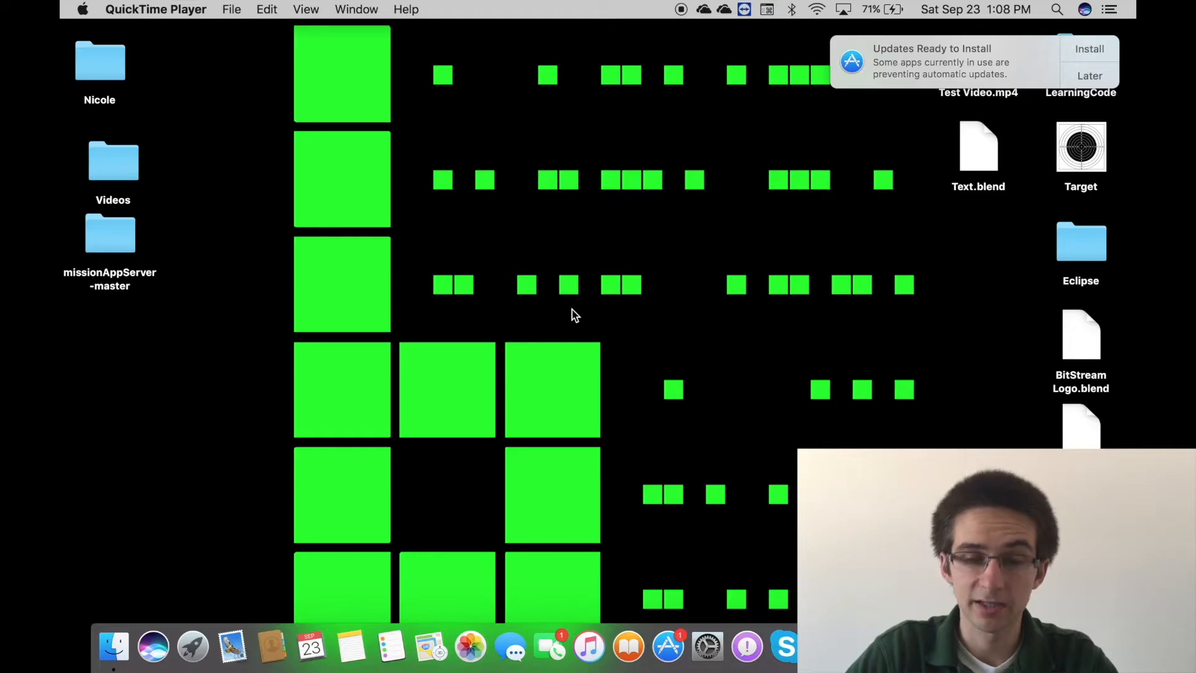
Bring up System Preferences on the Mac desktop
left_click(706, 646)
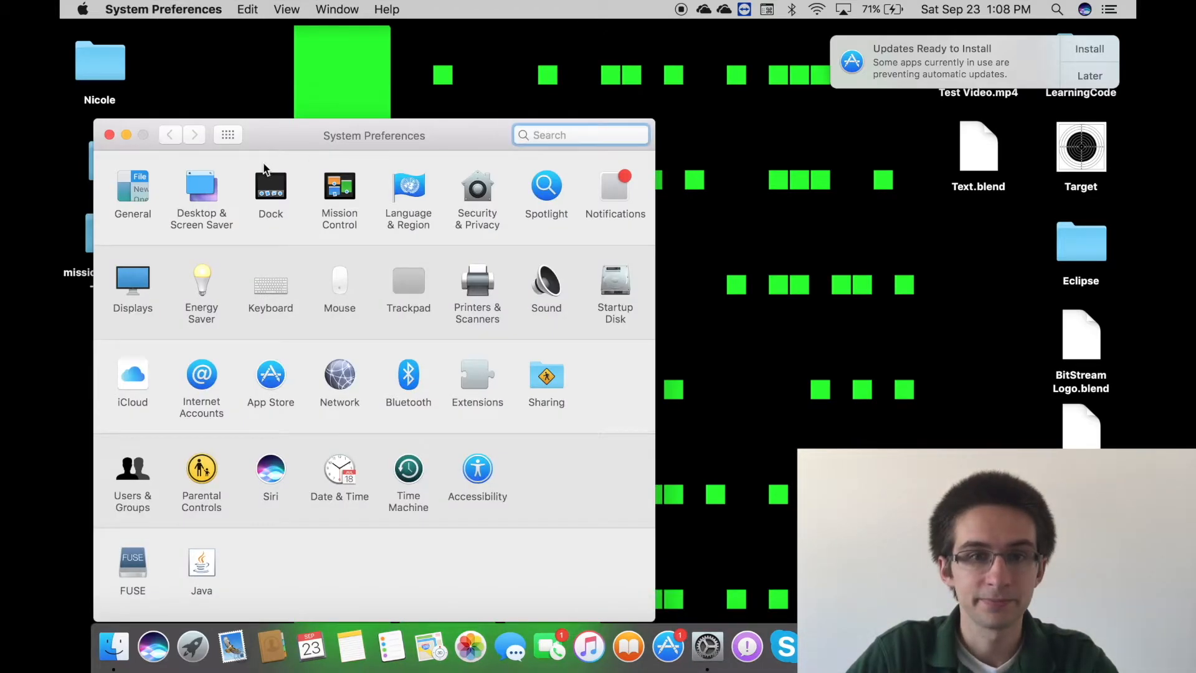
Add English Dvorak as a keyboard input source alongside U.S. and show the input menu
left_click(270, 285)
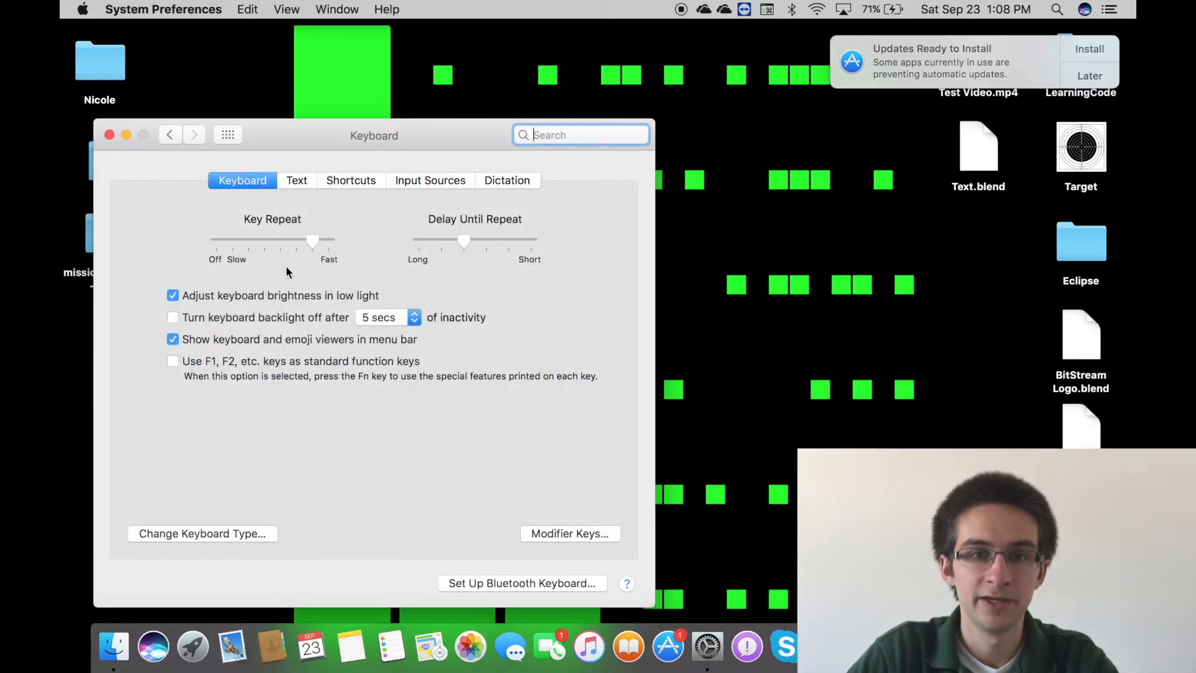
left_click(444, 176)
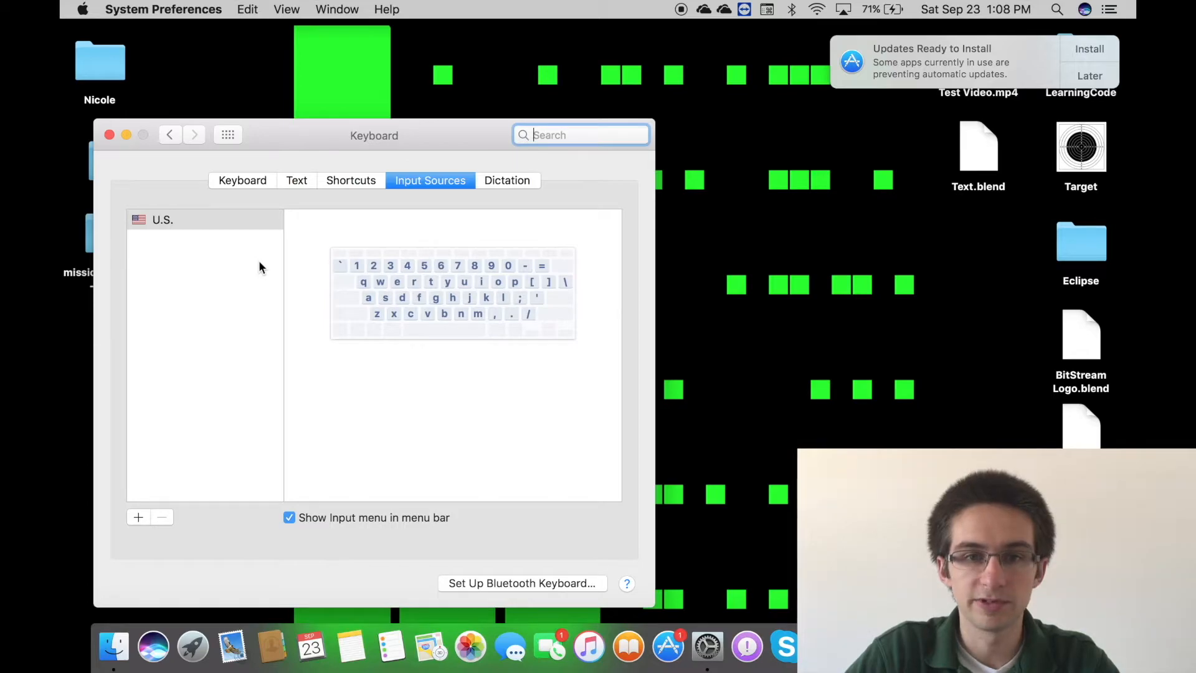
left_click(139, 517)
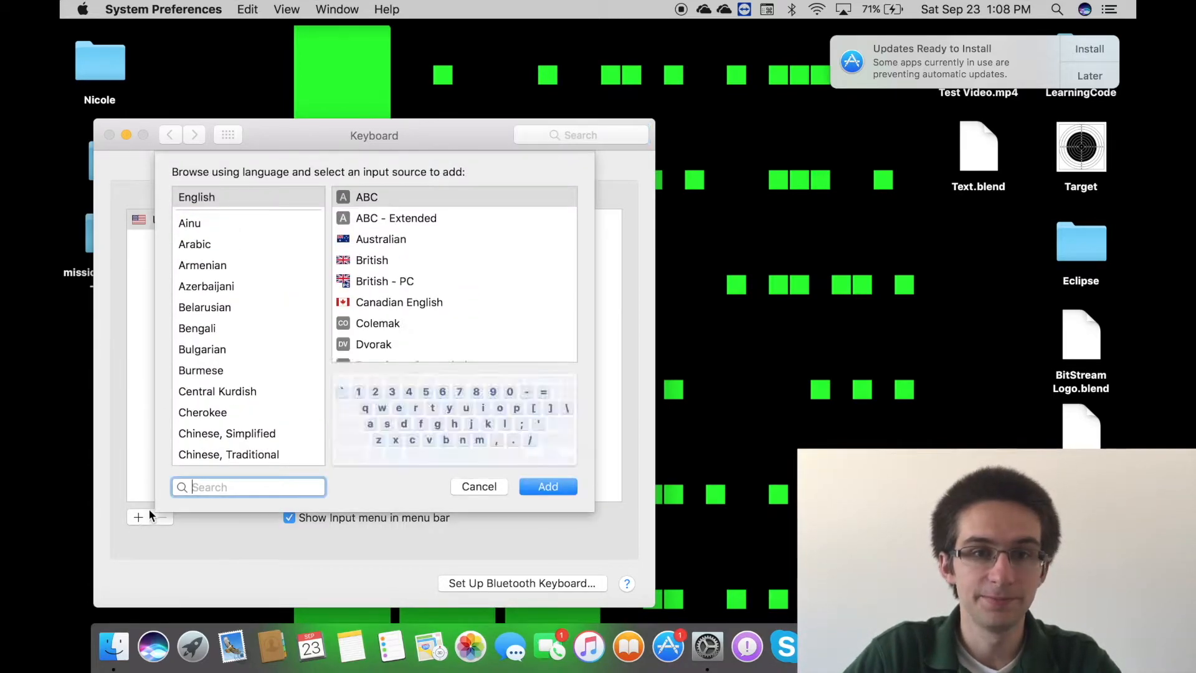
left_click(382, 344)
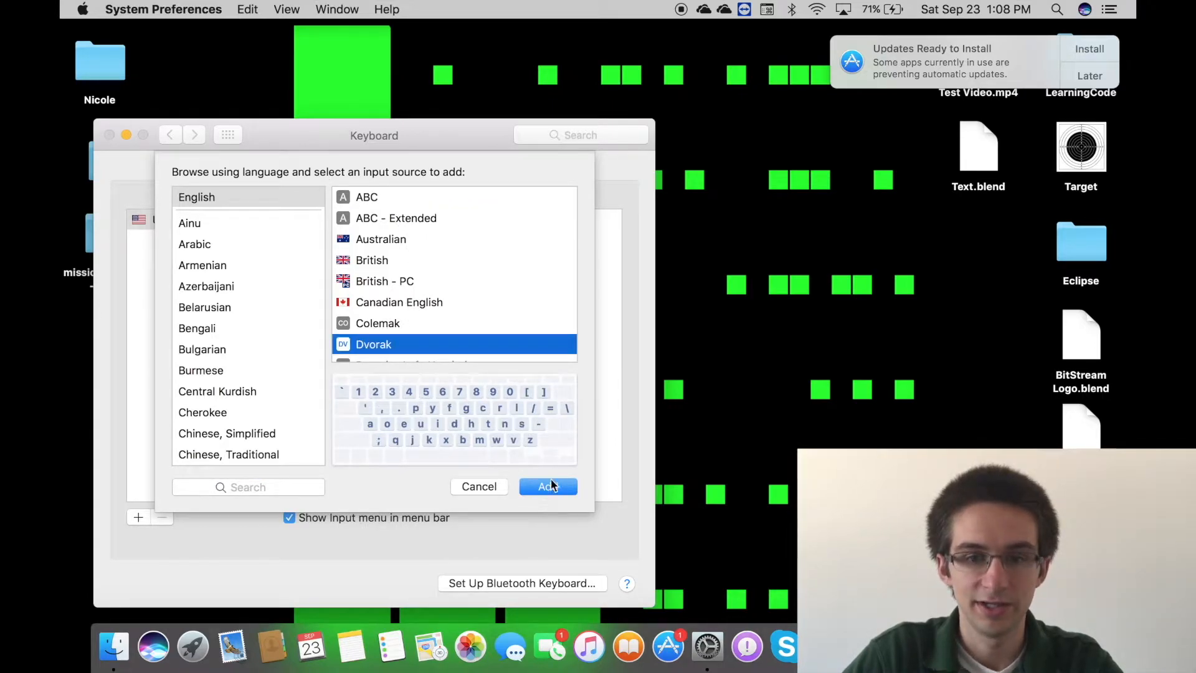
left_click(550, 486)
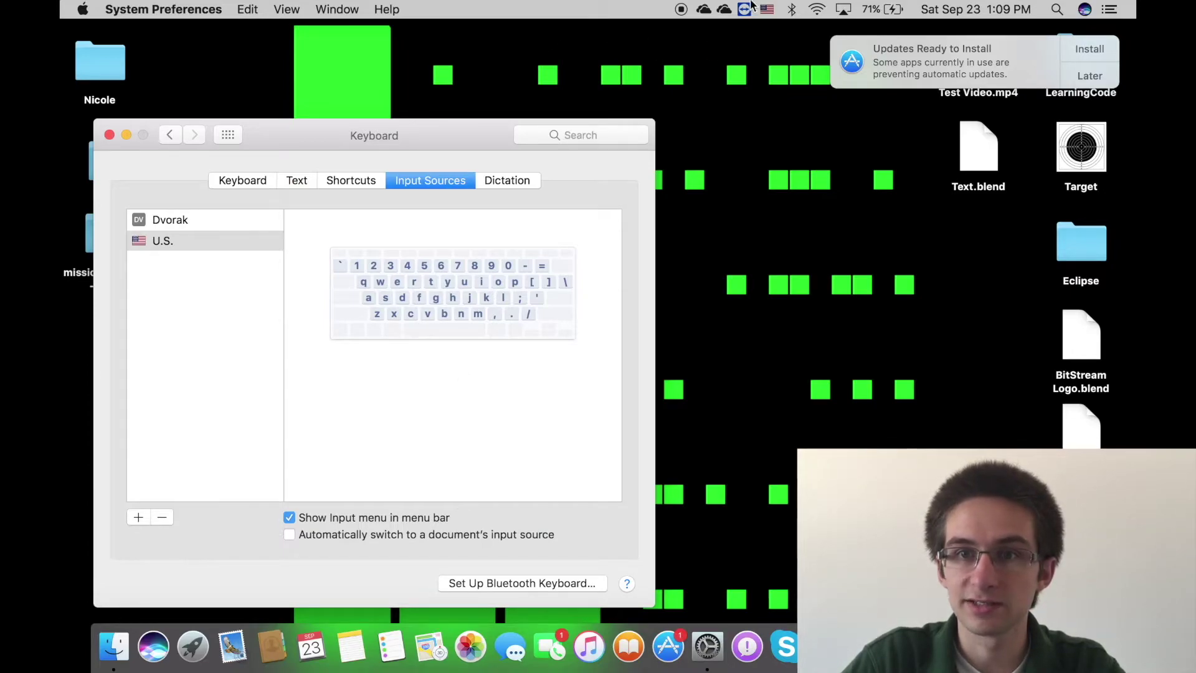
left_click(767, 10)
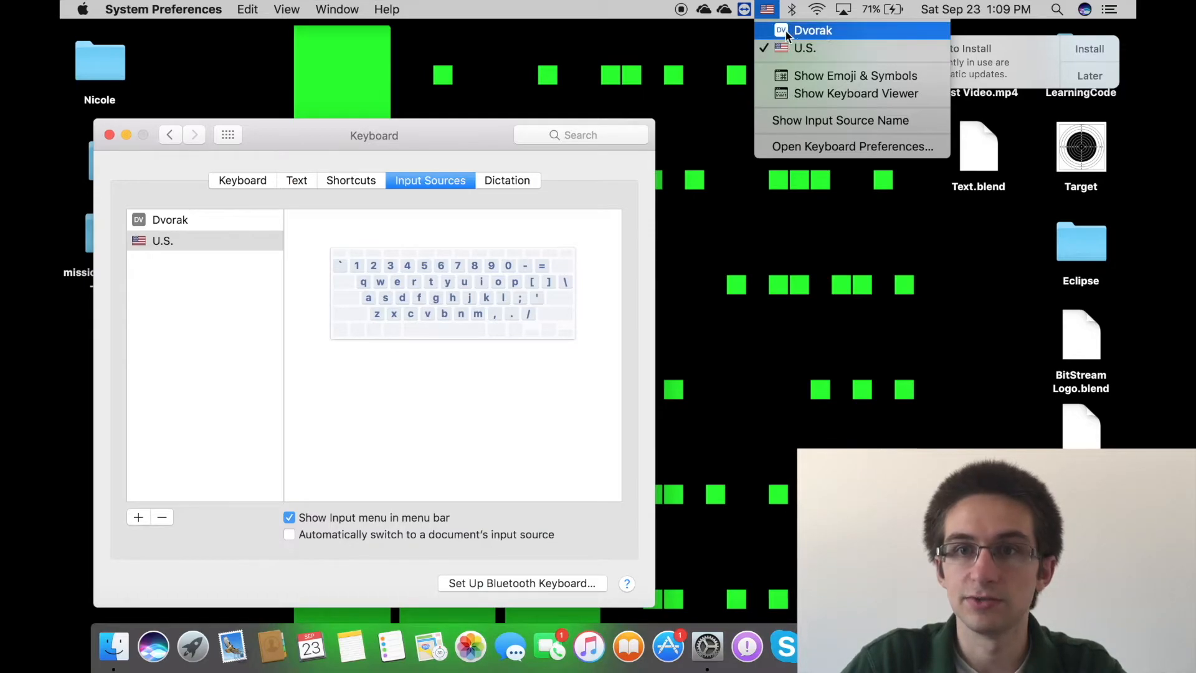
Close the input menu and show the Input Sources keyboard shortcuts
left_click(769, 9)
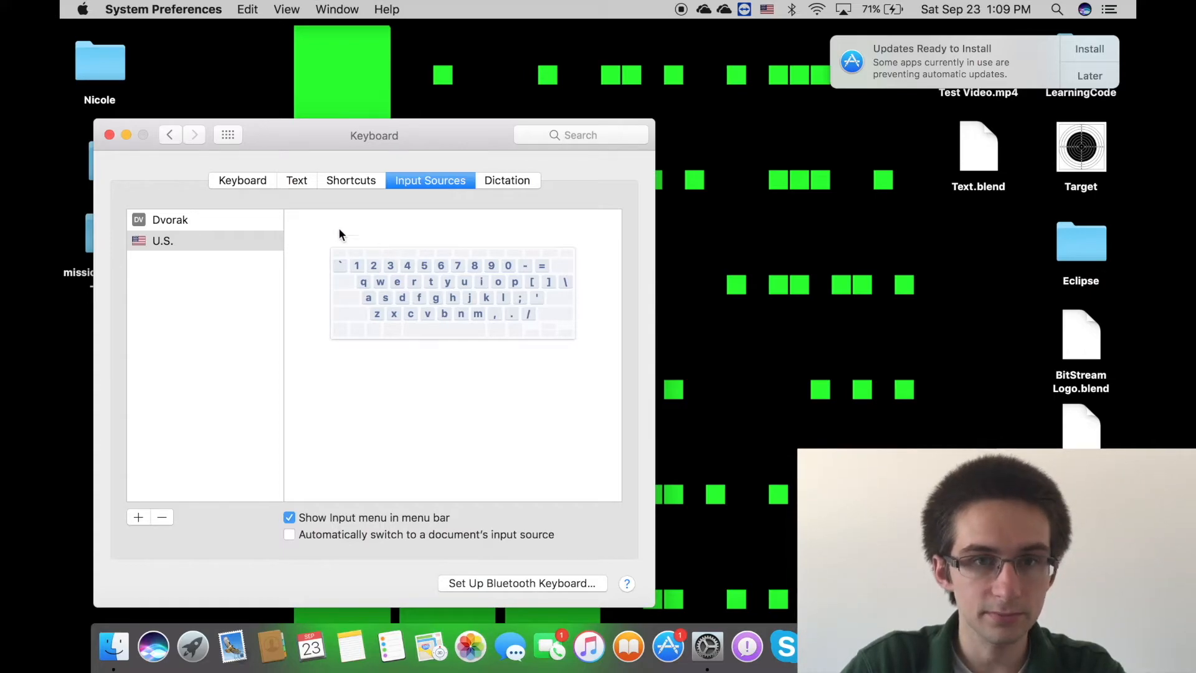
left_click(360, 180)
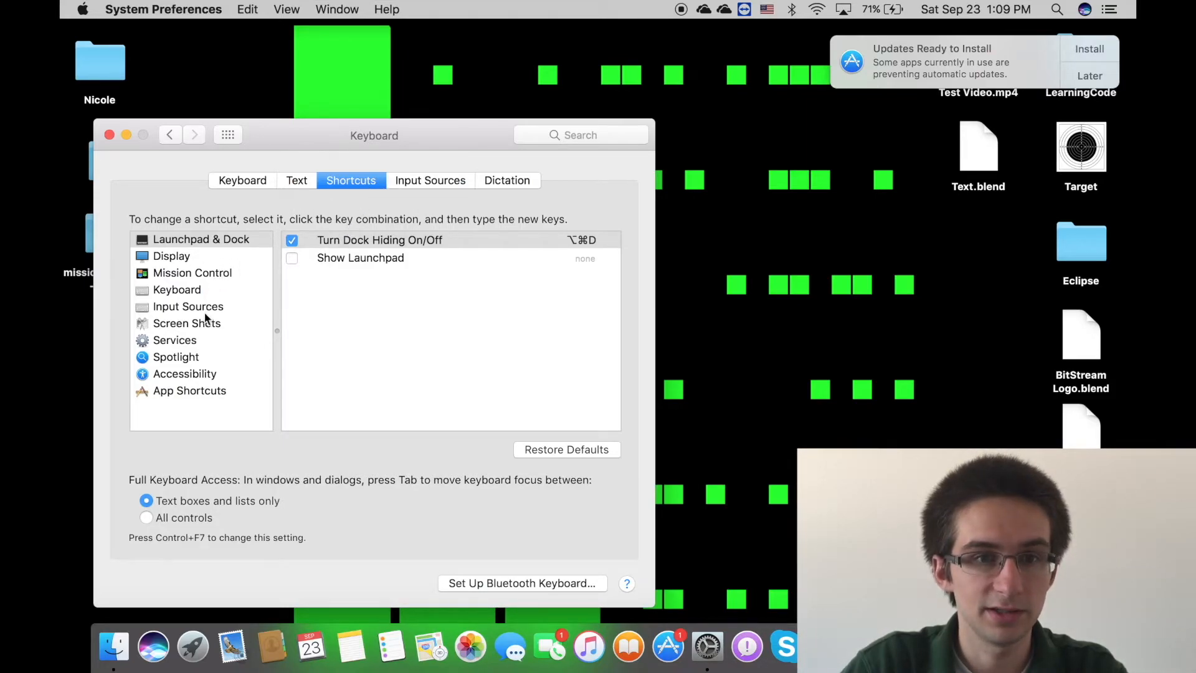
left_click(186, 291)
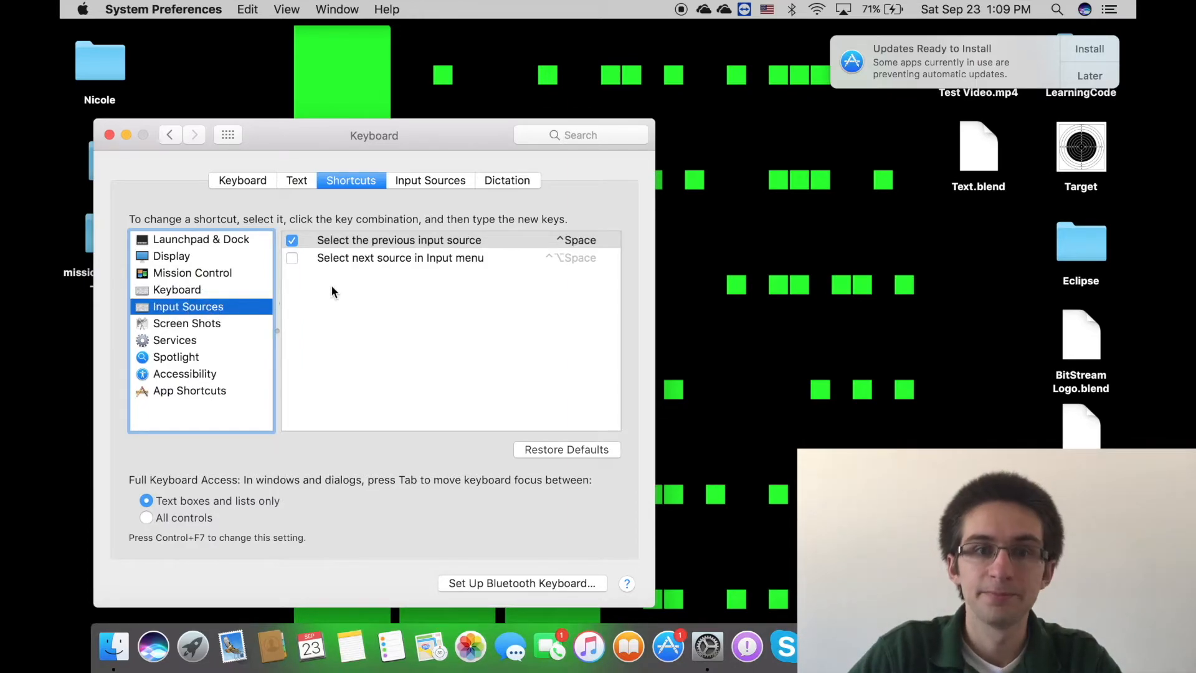
Disable the 'Select the previous input source' shortcut
left_click(292, 241)
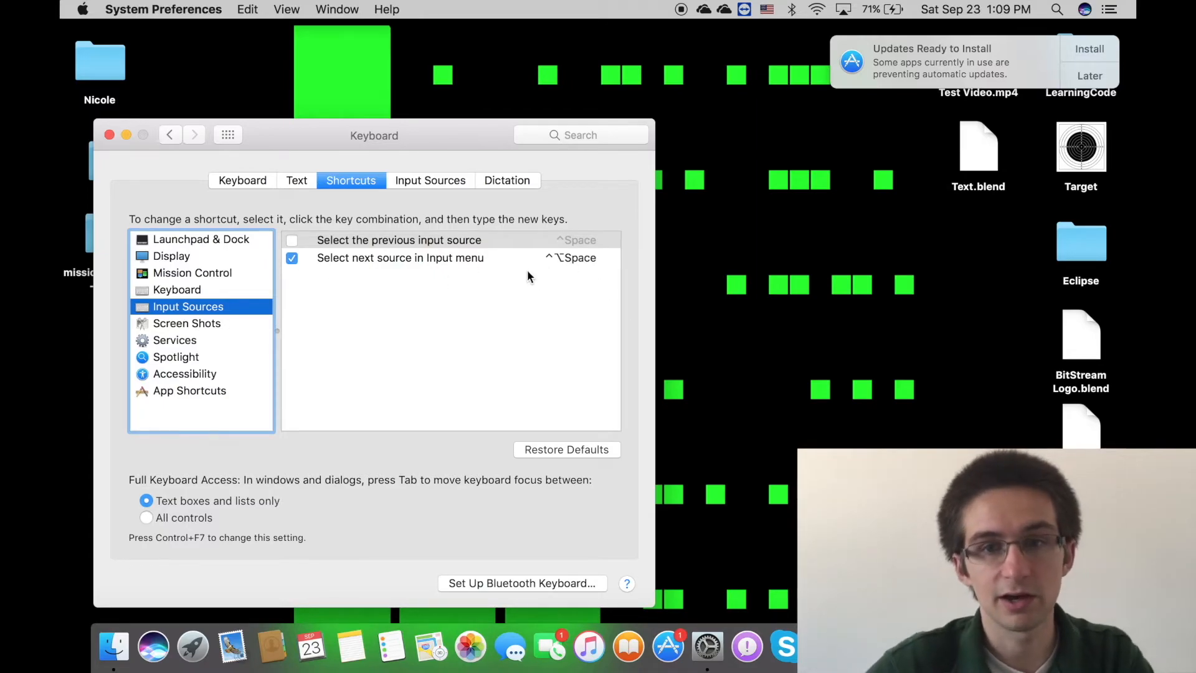
Record Cmd+Space for 'Select next source in Input menu' and disable the conflicting Show Spotlight search shortcut
left_click(573, 261)
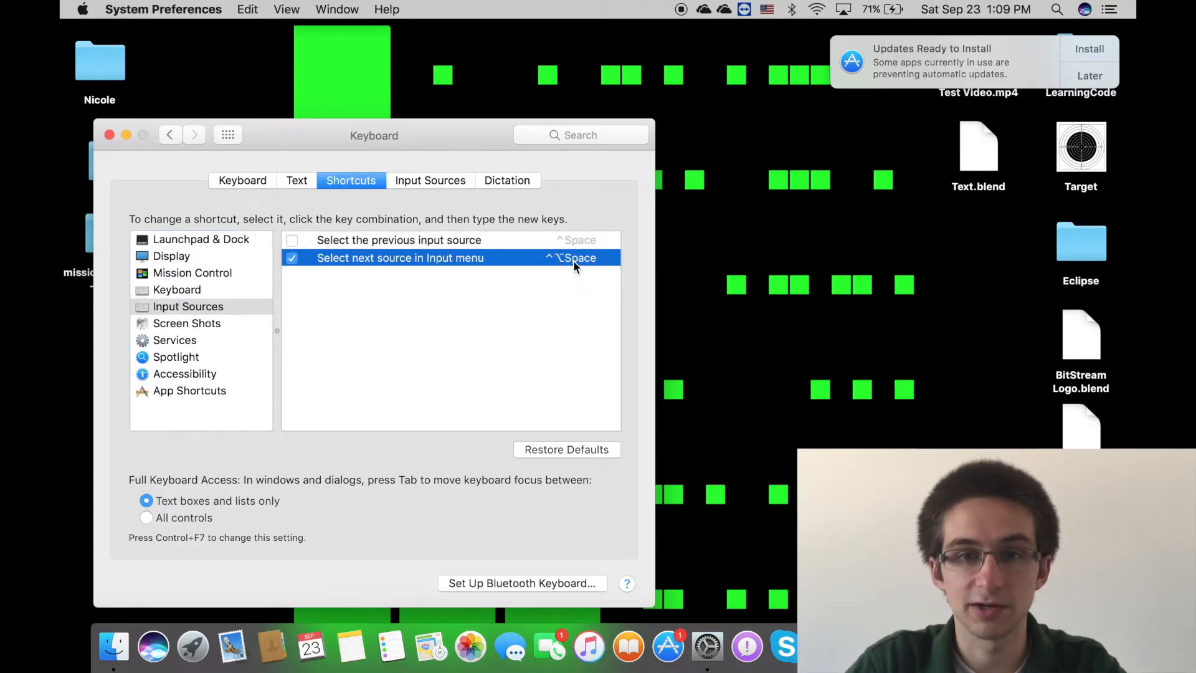
left_click(573, 261)
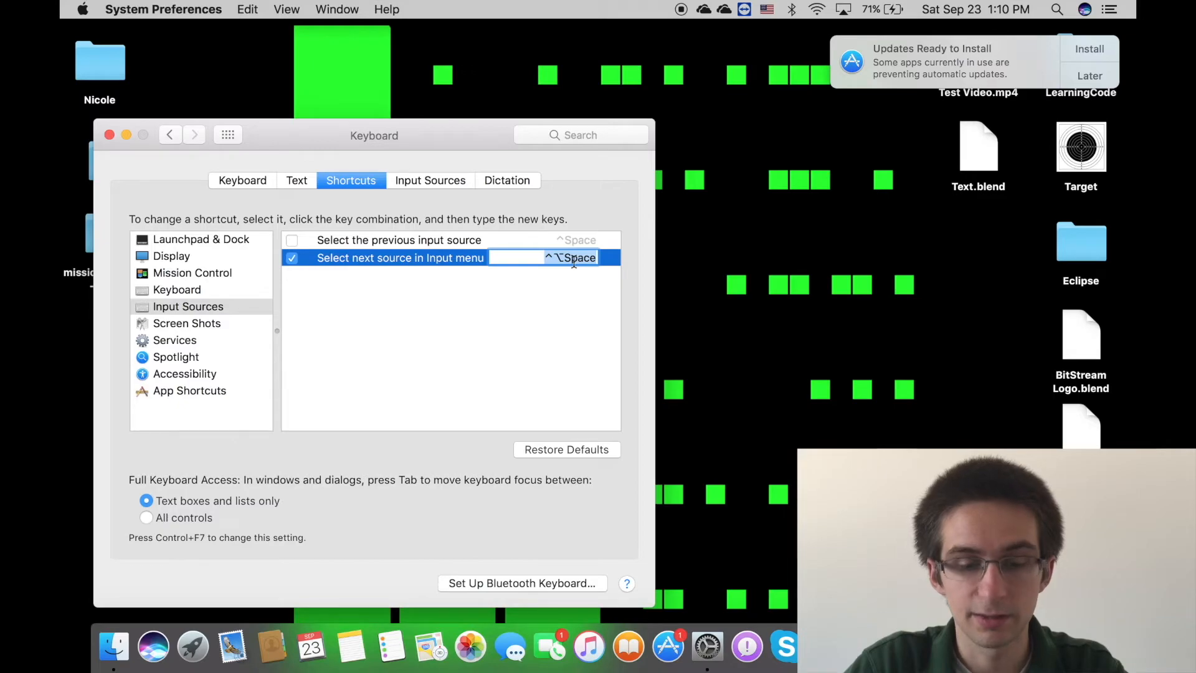
key("super+space")
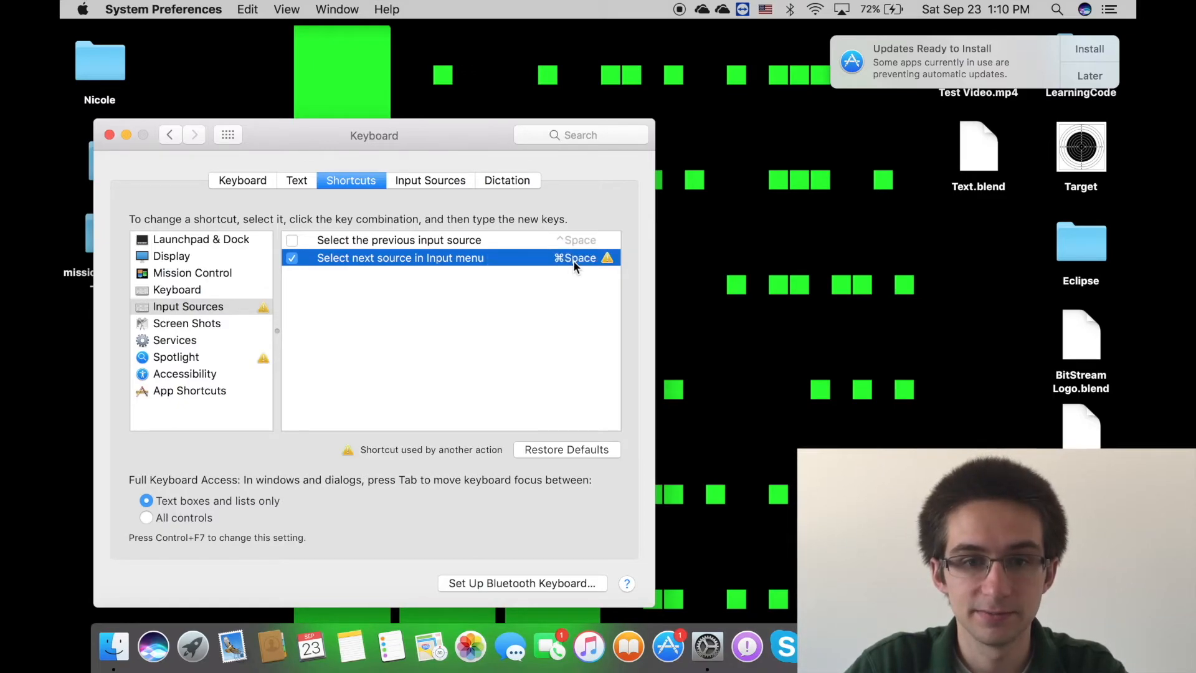
left_click(176, 357)
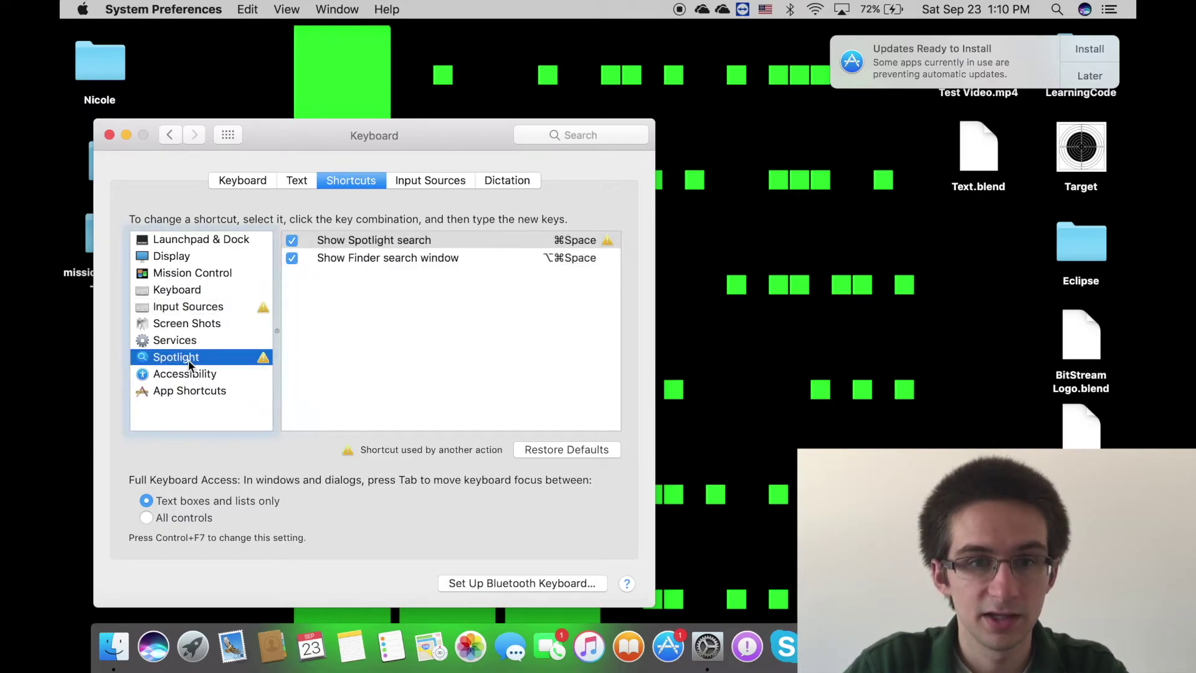
left_click(292, 240)
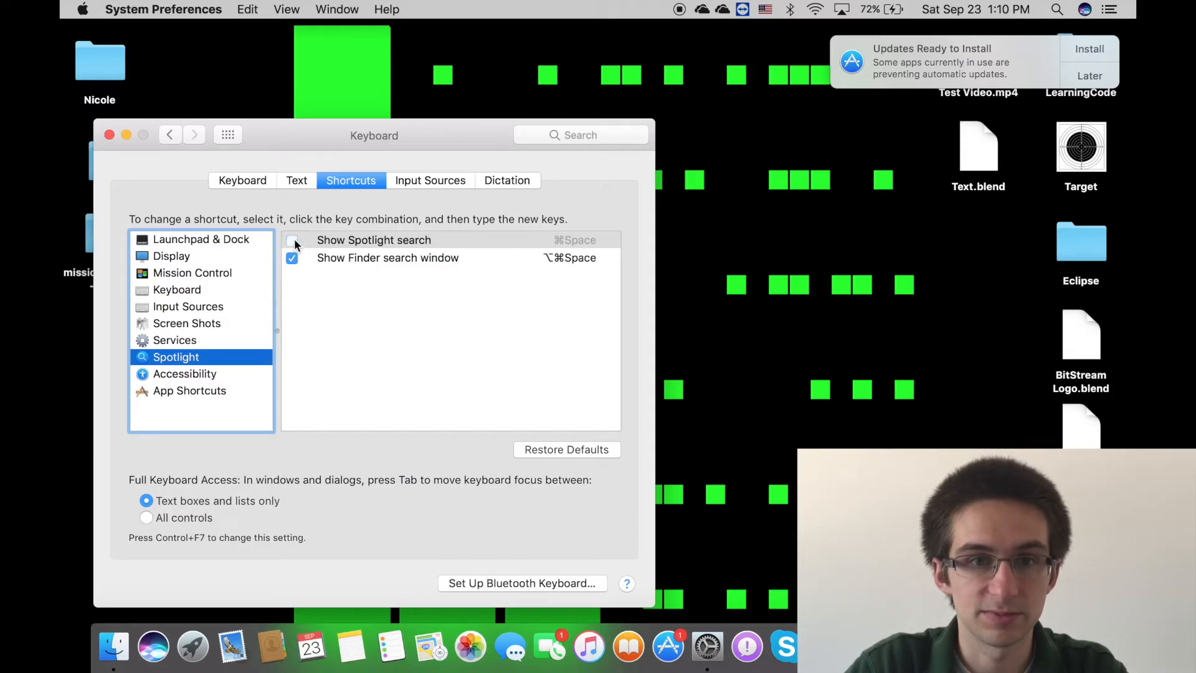